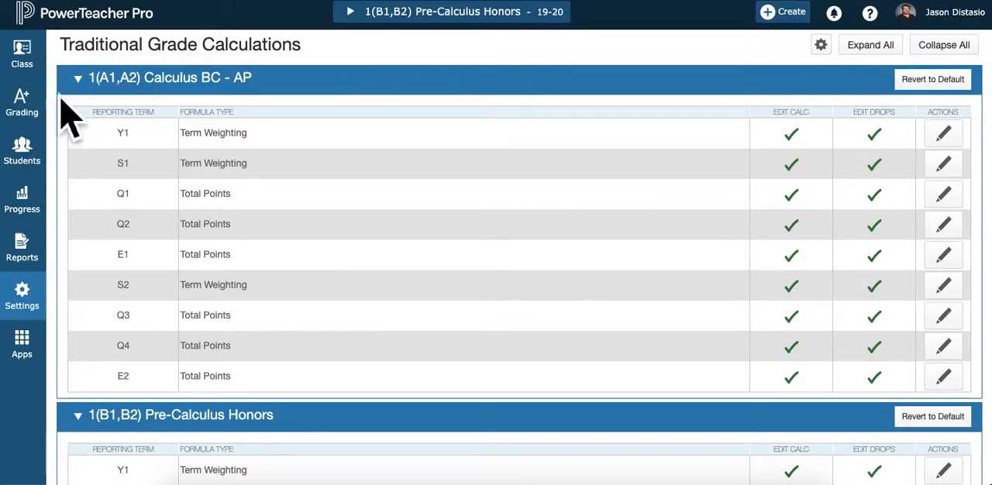
Open the Traditional Grade Calculations settings and collapse every expanded class section in the list
{"action": "left_click", "coordinate": [31, 310]}
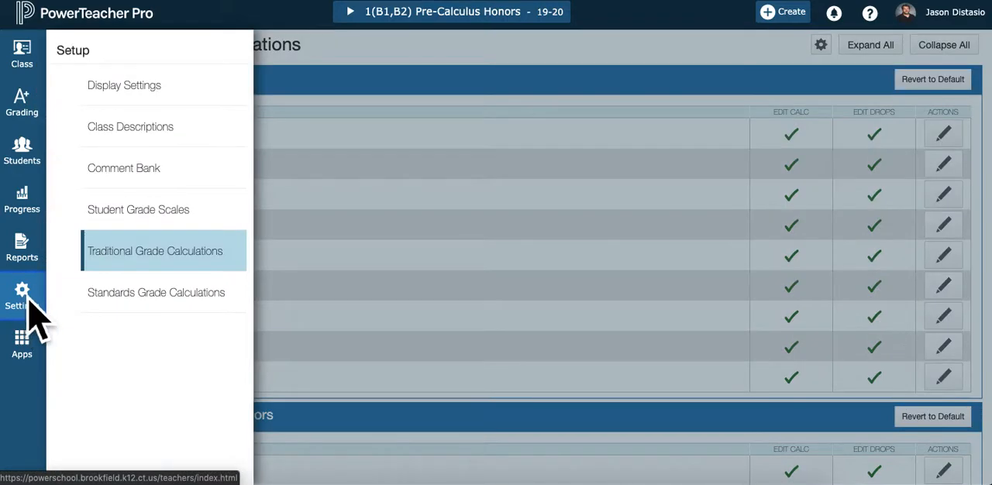
{"action": "left_click", "coordinate": [163, 257]}
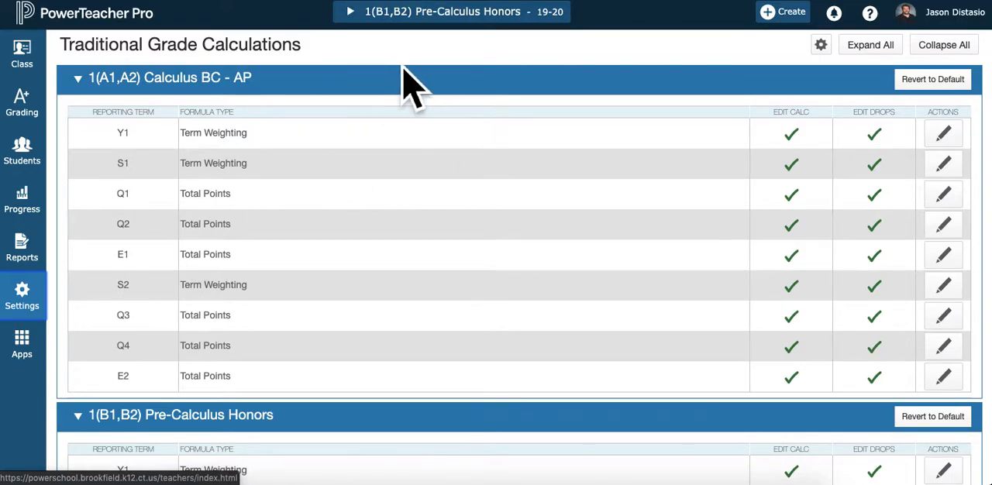
{"action": "left_click", "coordinate": [88, 89]}
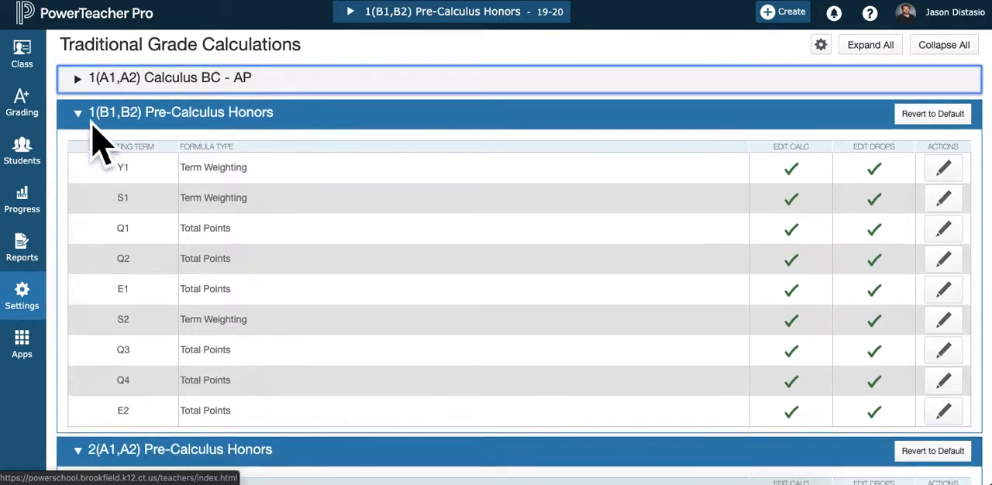
{"action": "left_click", "coordinate": [92, 122]}
{"action": "left_click", "coordinate": [86, 154]}
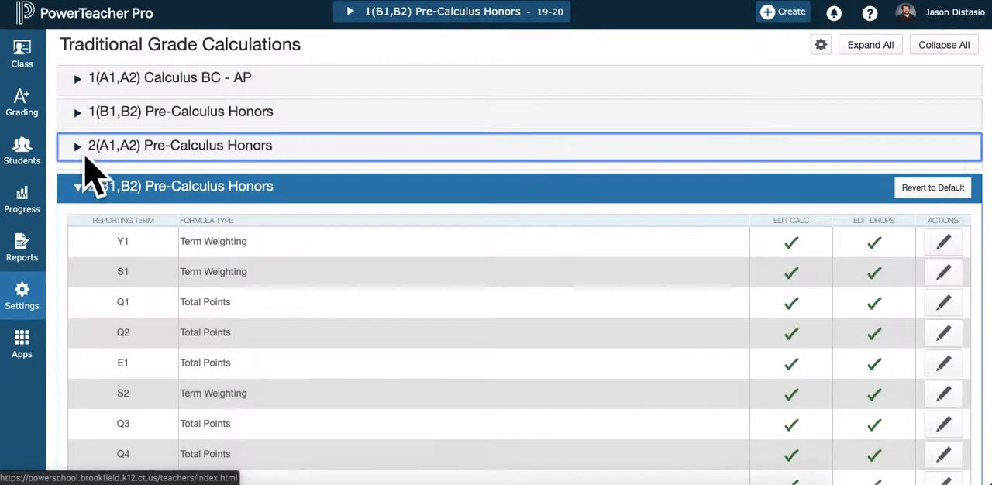
{"action": "left_click", "coordinate": [90, 180]}
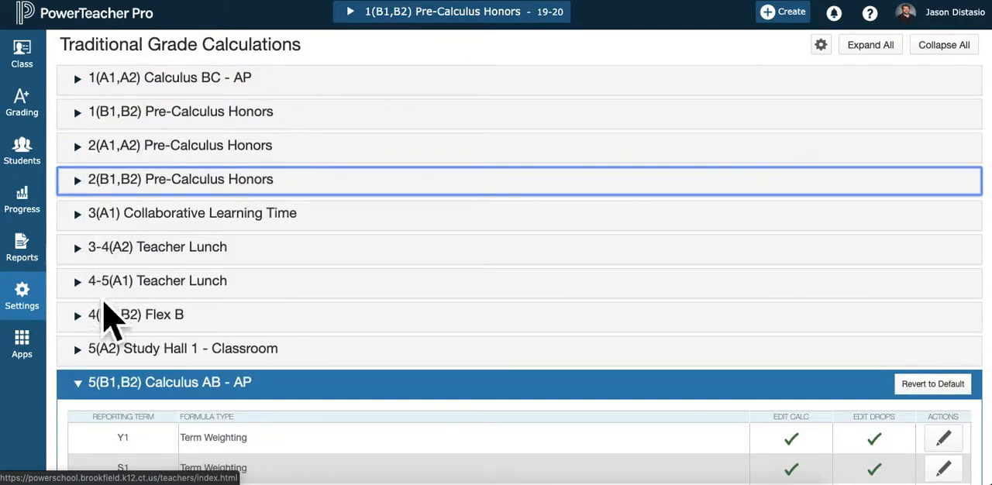
{"action": "scroll", "coordinate": [104, 306], "scroll_direction": "down", "scroll_amount": 3}
{"action": "left_click", "coordinate": [90, 253]}
{"action": "scroll", "coordinate": [182, 330], "scroll_direction": "down", "scroll_amount": 3}
{"action": "left_click", "coordinate": [79, 177]}
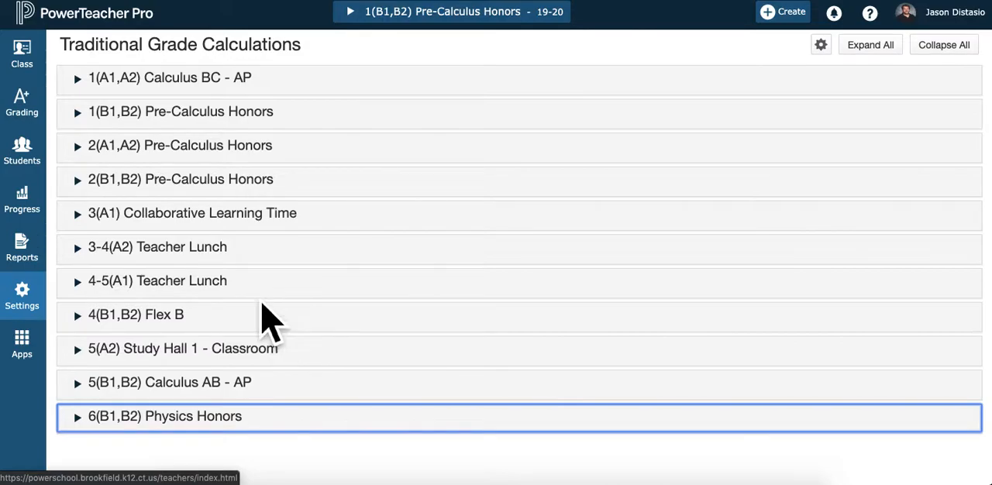
For Q1 of 1(A1,A2) Calculus BC - AP, set the formula to Category Weighting with the Assessment category at weight 90
{"action": "left_click", "coordinate": [82, 84]}
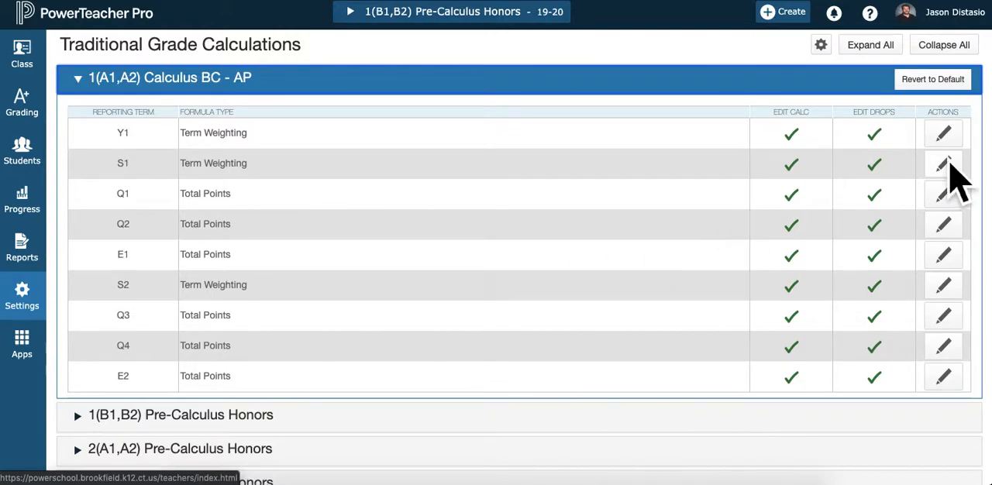
{"action": "left_click", "coordinate": [946, 196]}
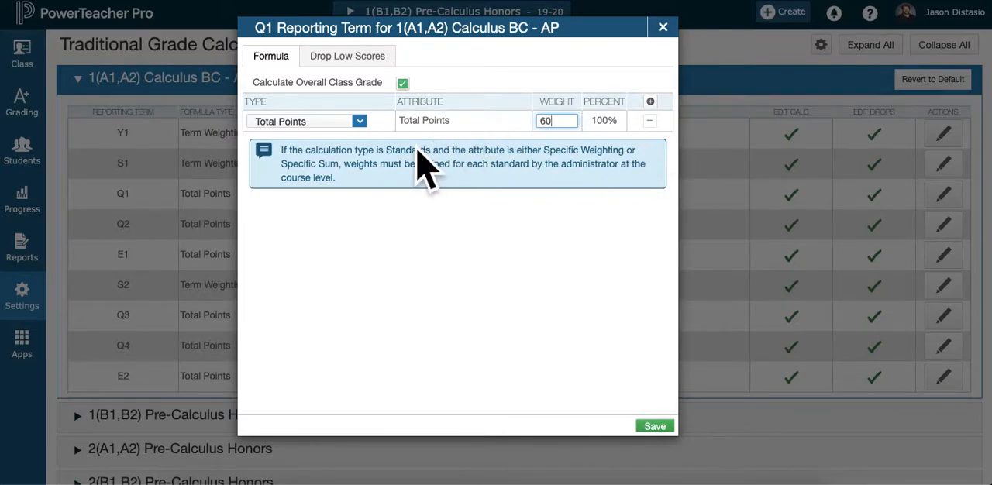
{"action": "left_click", "coordinate": [366, 126]}
{"action": "left_click", "coordinate": [330, 184]}
{"action": "left_click", "coordinate": [510, 127]}
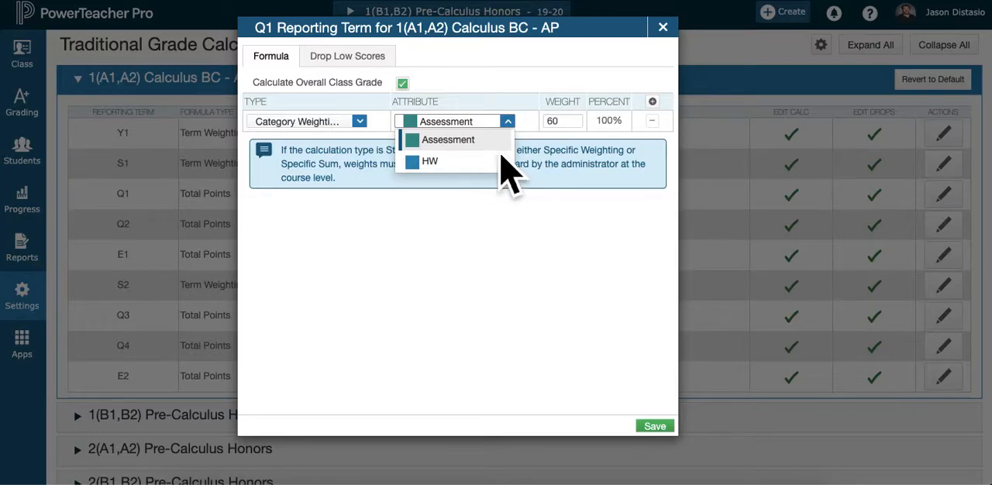
{"action": "left_click", "coordinate": [476, 147]}
{"action": "left_click", "coordinate": [574, 125]}
{"action": "key", "text": "BackSpace"}
{"action": "type", "text": "90"}
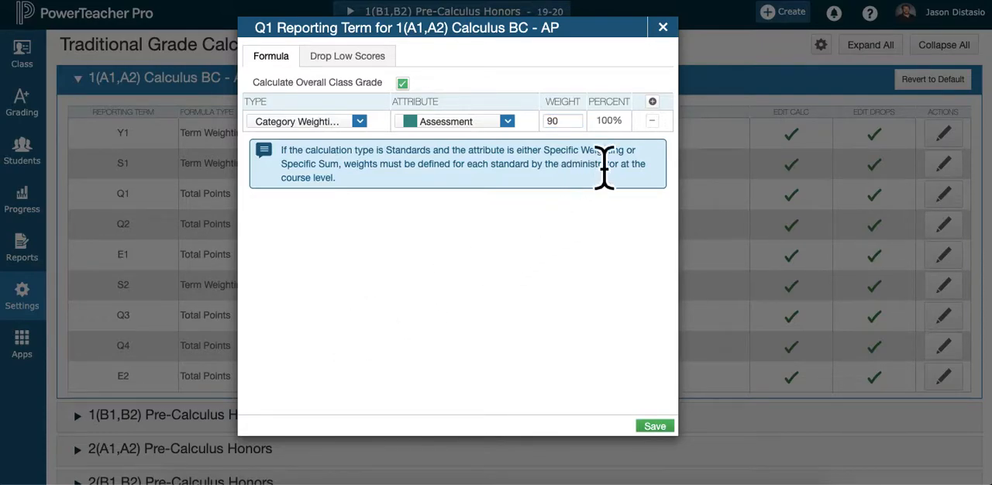
Add a second Category Weighting row to the Q1 formula for the HW category with weight 10
{"action": "left_click", "coordinate": [653, 102]}
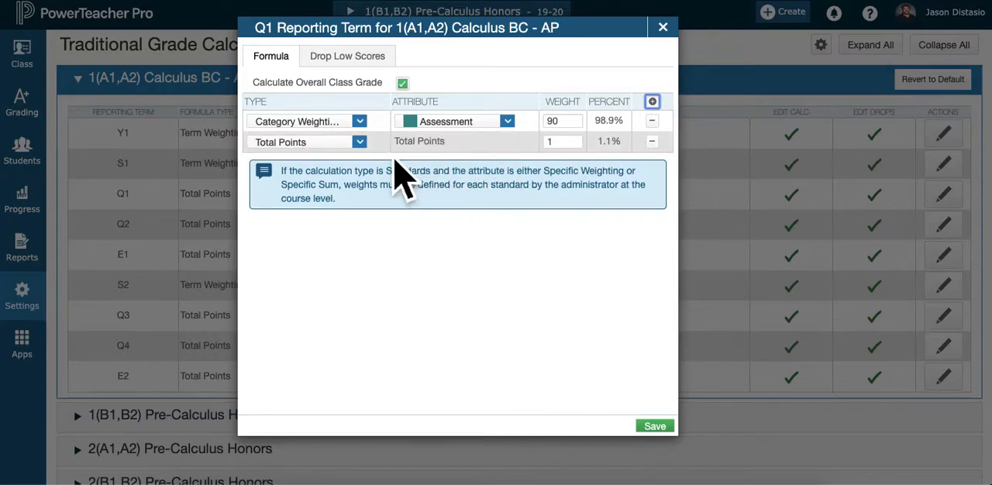
{"action": "left_click", "coordinate": [363, 144]}
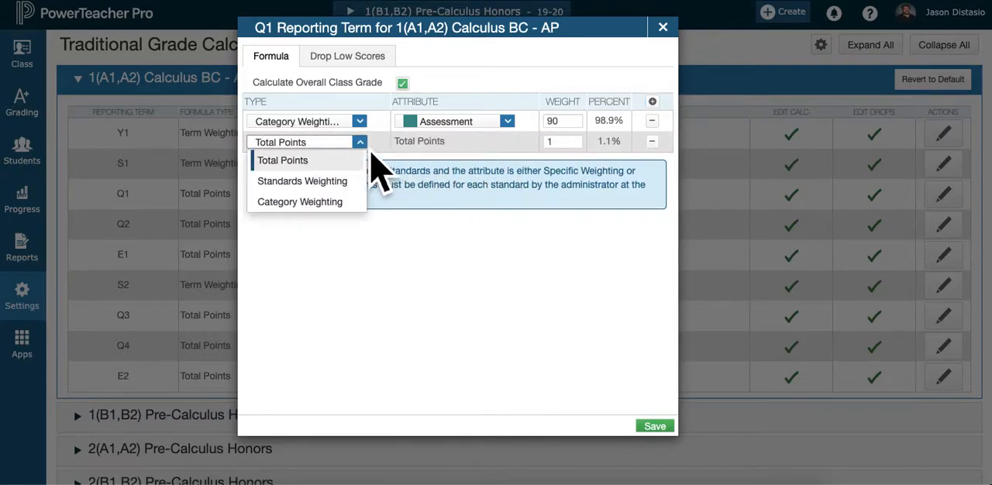
{"action": "left_click", "coordinate": [329, 203]}
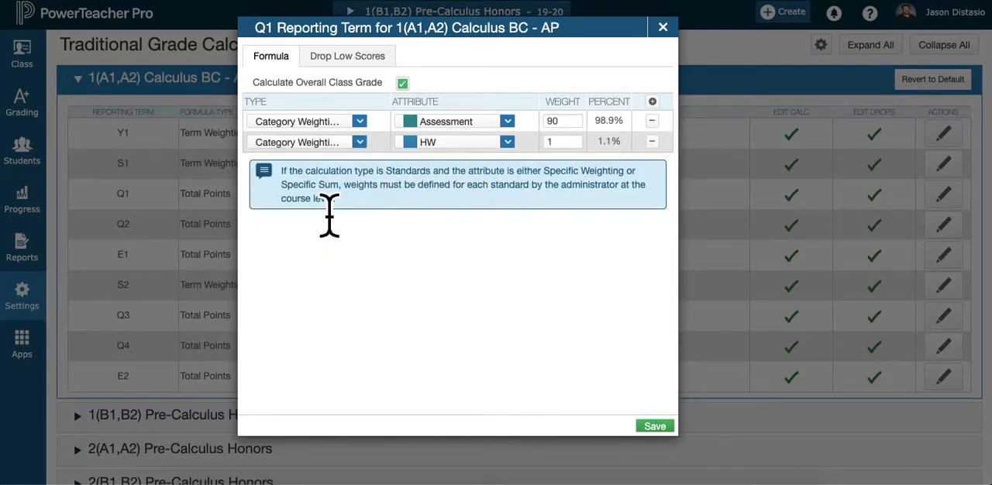
{"action": "left_click", "coordinate": [517, 150]}
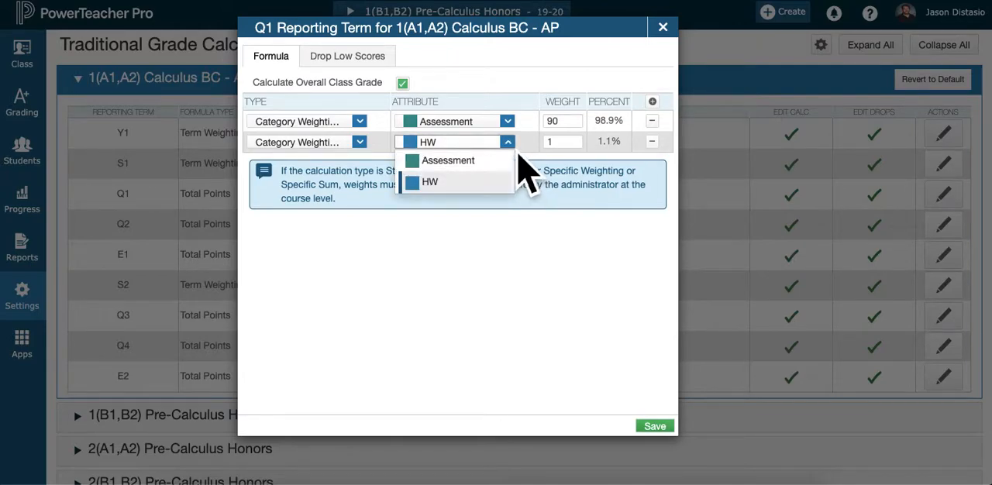
{"action": "left_click", "coordinate": [461, 186]}
{"action": "key", "text": "Tab"}
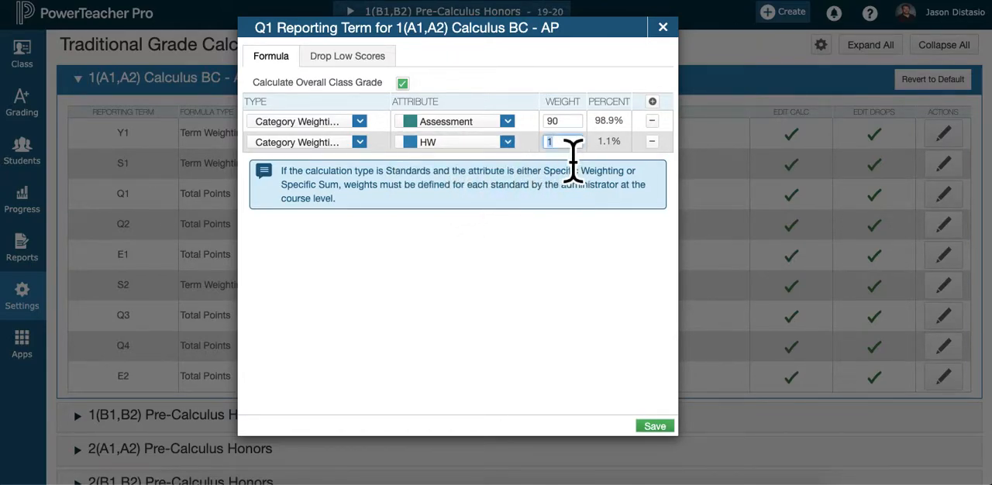
{"action": "type", "text": "1"}
{"action": "left_click", "coordinate": [542, 345]}
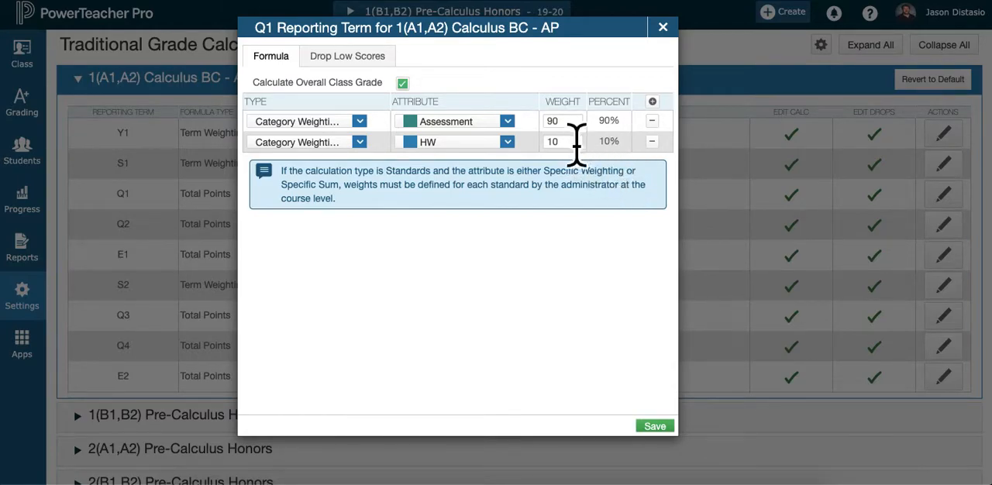
Set the Q1 weights to 9 for Assessment and 1 for HW, and save the formula
{"action": "left_click", "coordinate": [567, 122]}
{"action": "key", "text": "BackSpace"}
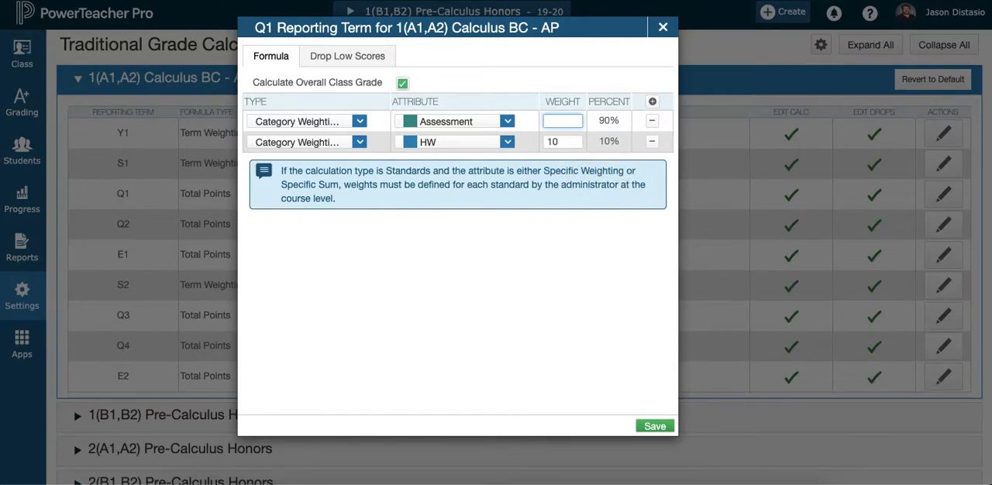
{"action": "left_click", "coordinate": [576, 142]}
{"action": "key", "text": "BackSpace"}
{"action": "left_click", "coordinate": [569, 265]}
{"action": "left_click", "coordinate": [657, 428]}
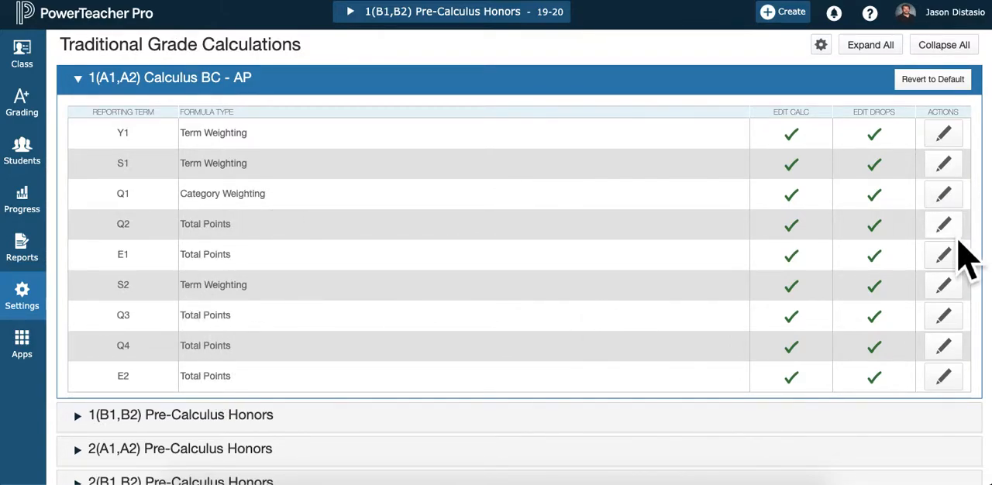
Start copying traditional grade calculations within a class, using 1(A1,A2) Calculus BC - AP and its Q1 term as the source
{"action": "left_click", "coordinate": [823, 46]}
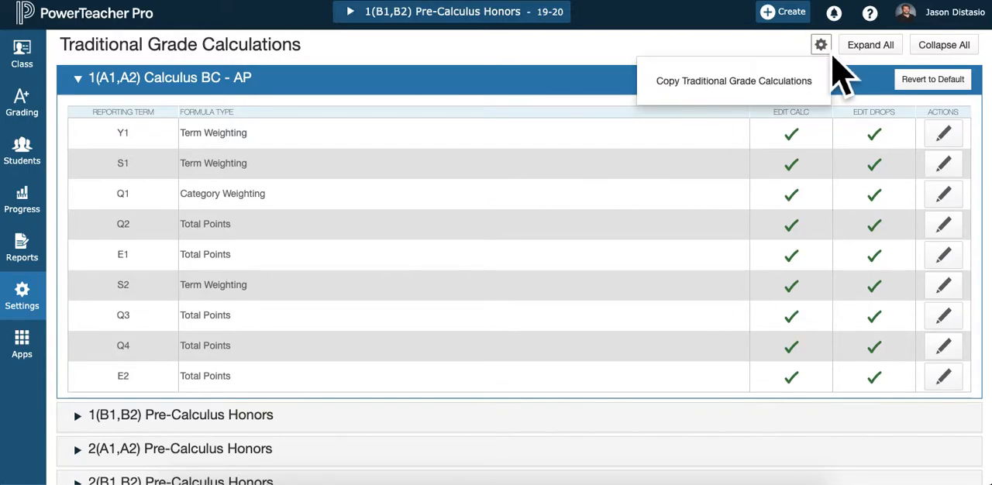
{"action": "left_click", "coordinate": [736, 87]}
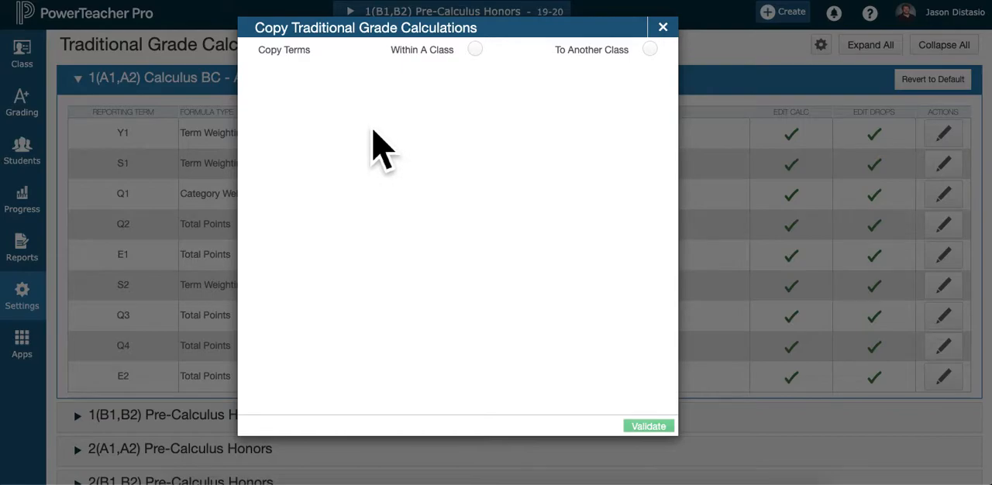
{"action": "left_click", "coordinate": [476, 59]}
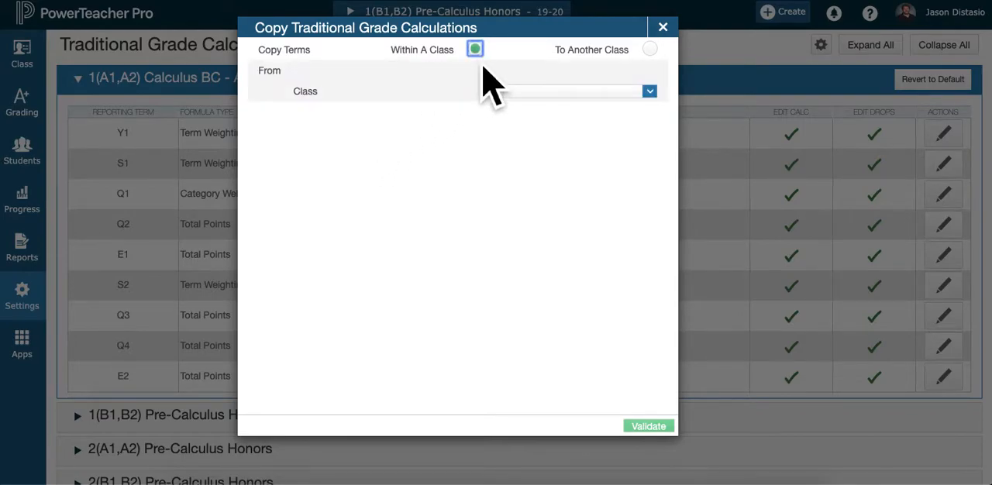
{"action": "left_click", "coordinate": [648, 92]}
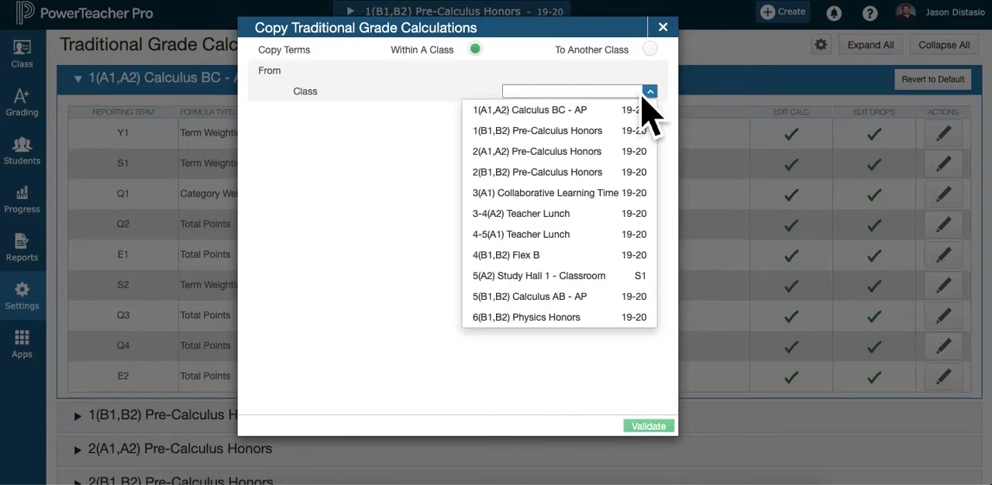
{"action": "left_click", "coordinate": [577, 111]}
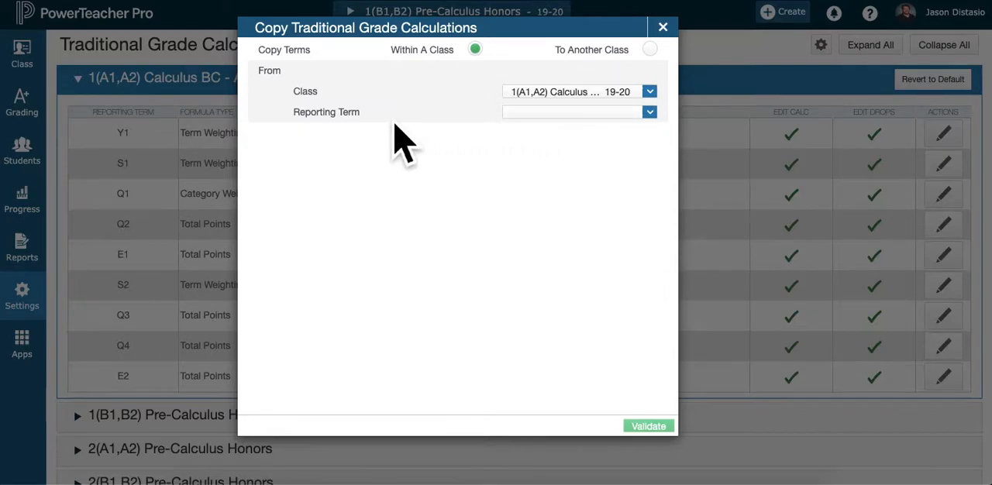
{"action": "left_click", "coordinate": [652, 114]}
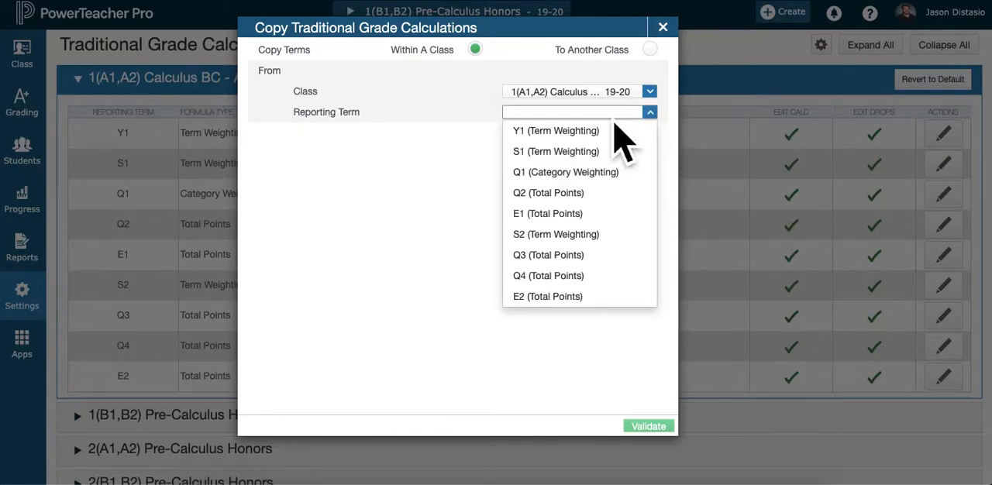
{"action": "left_click", "coordinate": [566, 174]}
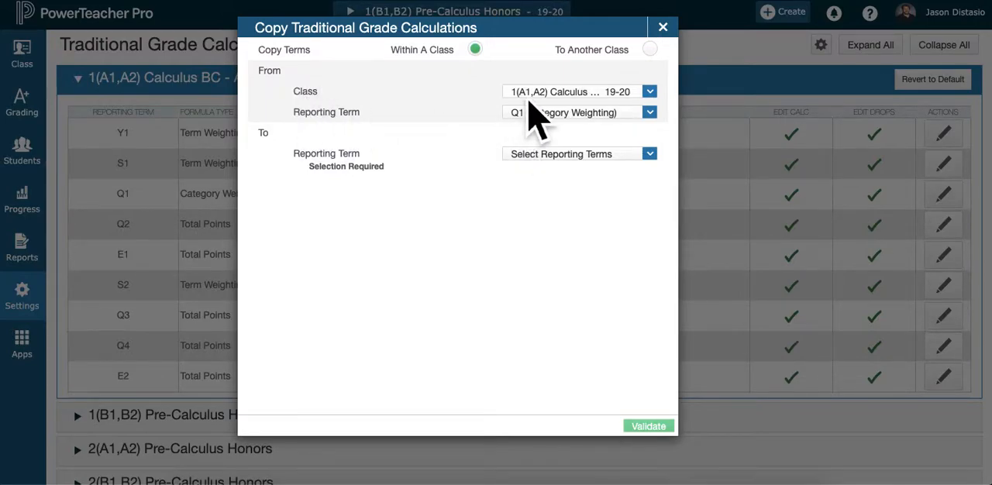
Choose Q2, Q3 and Q4 as the target reporting terms, validate the selection and carry out the copy
{"action": "left_click", "coordinate": [637, 157]}
{"action": "left_click", "coordinate": [544, 217]}
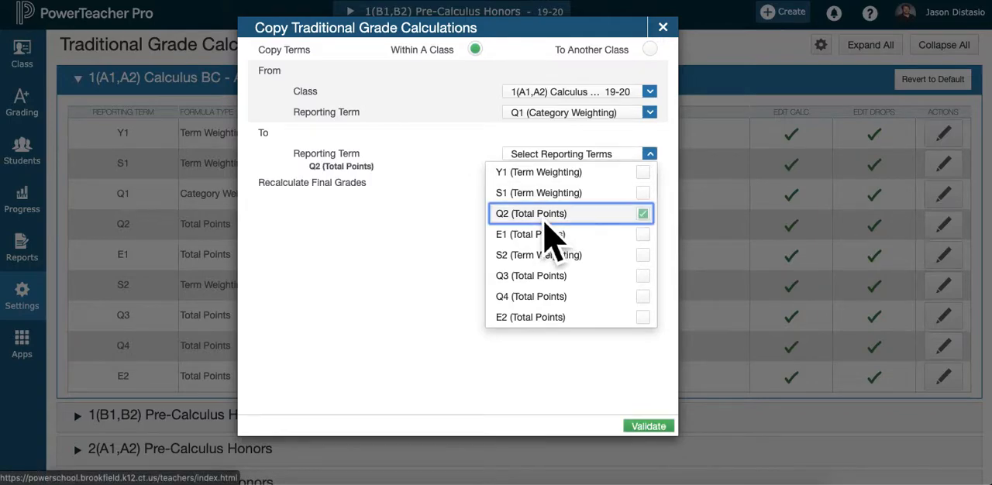
{"action": "left_click", "coordinate": [530, 302]}
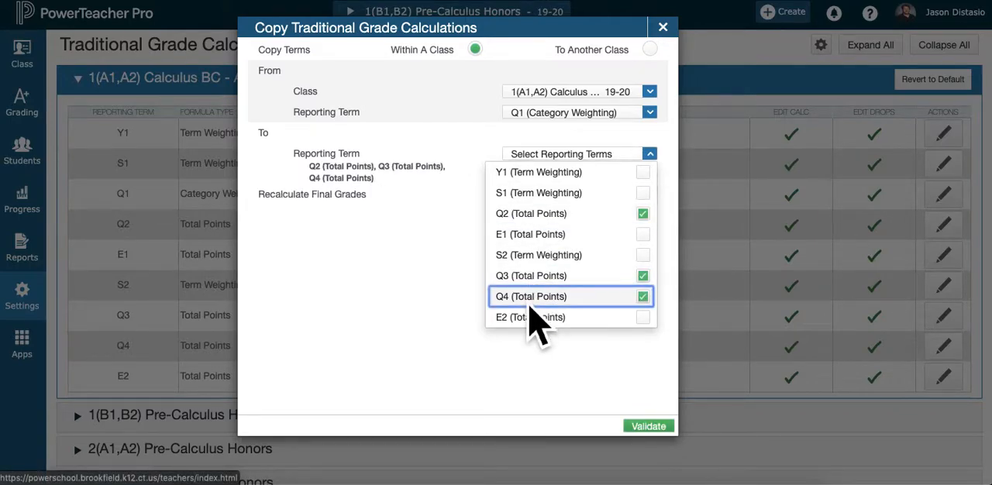
{"action": "left_click", "coordinate": [649, 428]}
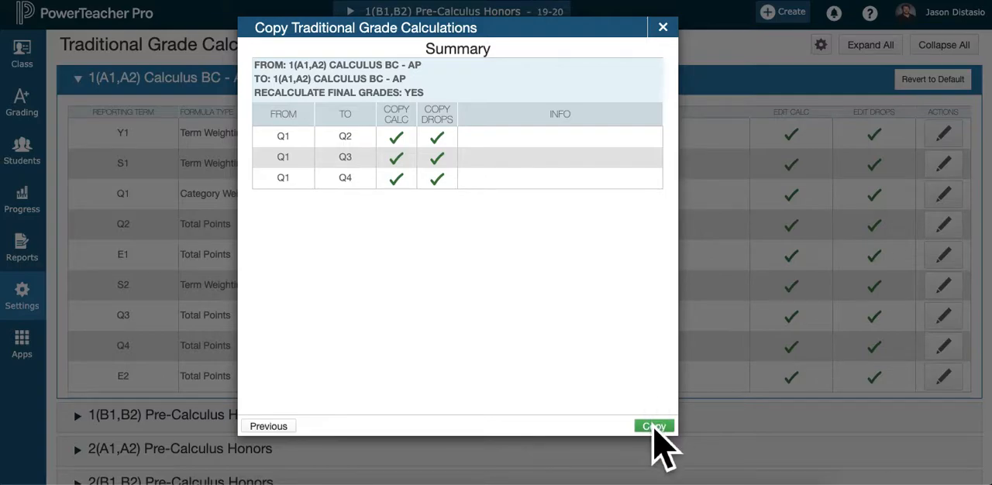
{"action": "left_click", "coordinate": [653, 427]}
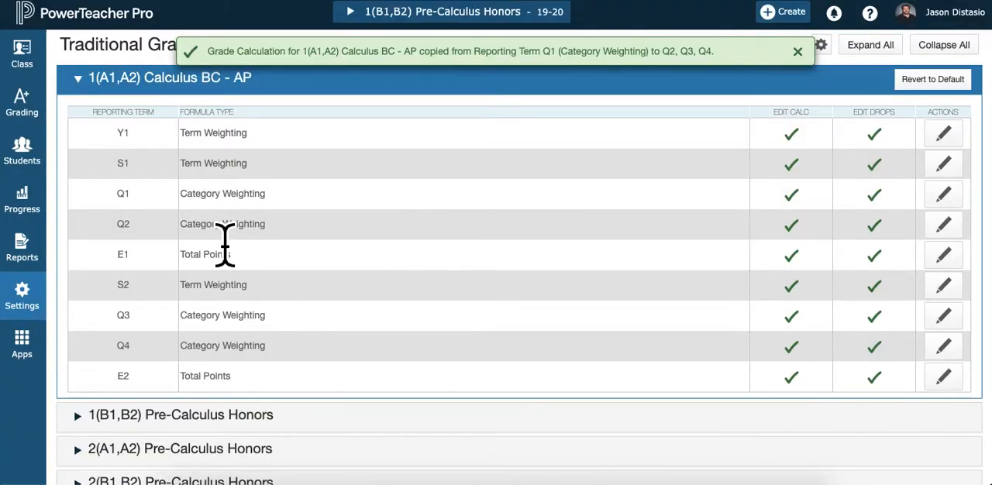
Check the copied category weights in the Q2 formula of Calculus BC - AP and save it as is
{"action": "scroll", "coordinate": [225, 245], "scroll_direction": "down", "scroll_amount": 1}
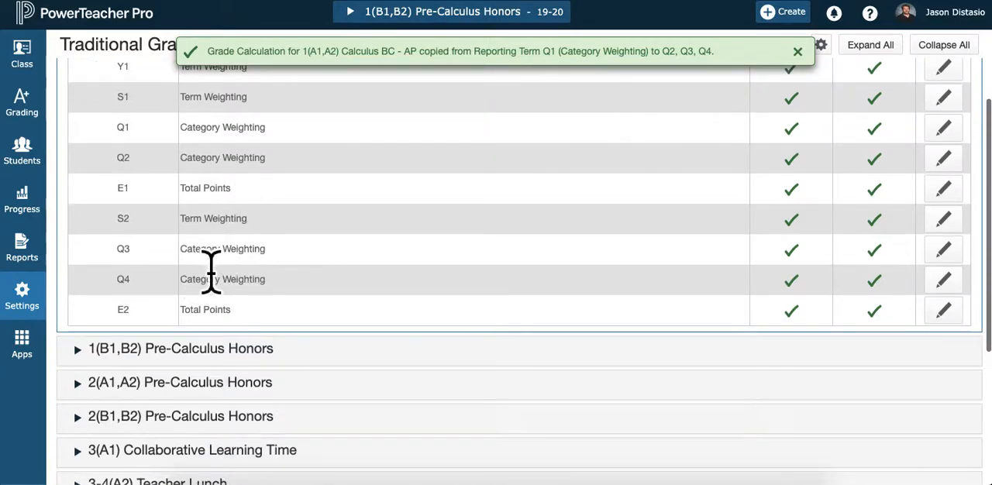
{"action": "left_click", "coordinate": [952, 163]}
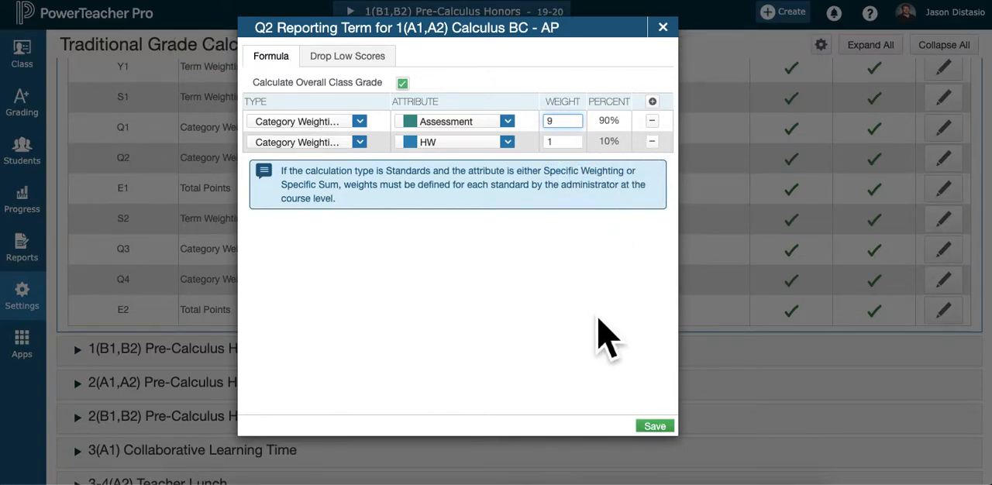
{"action": "left_click", "coordinate": [657, 428]}
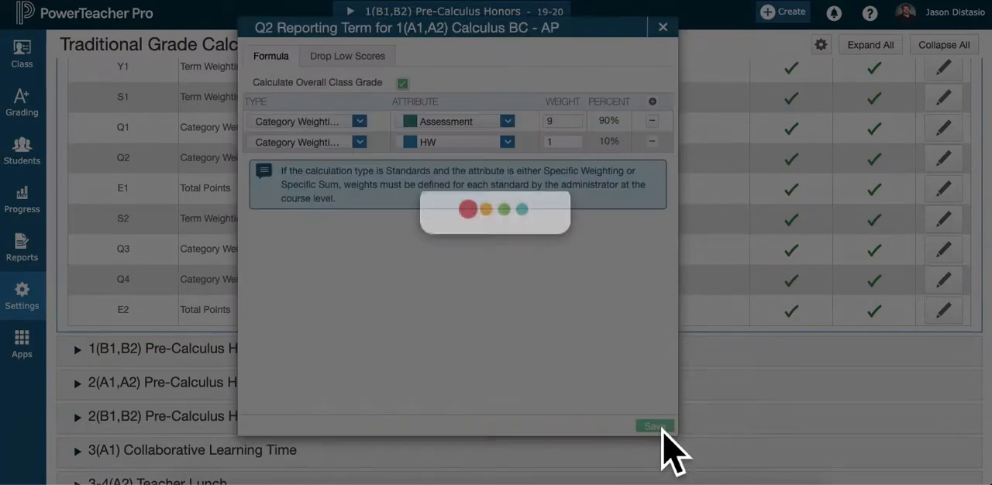
{"action": "scroll", "coordinate": [476, 186], "scroll_direction": "up", "scroll_amount": 2}
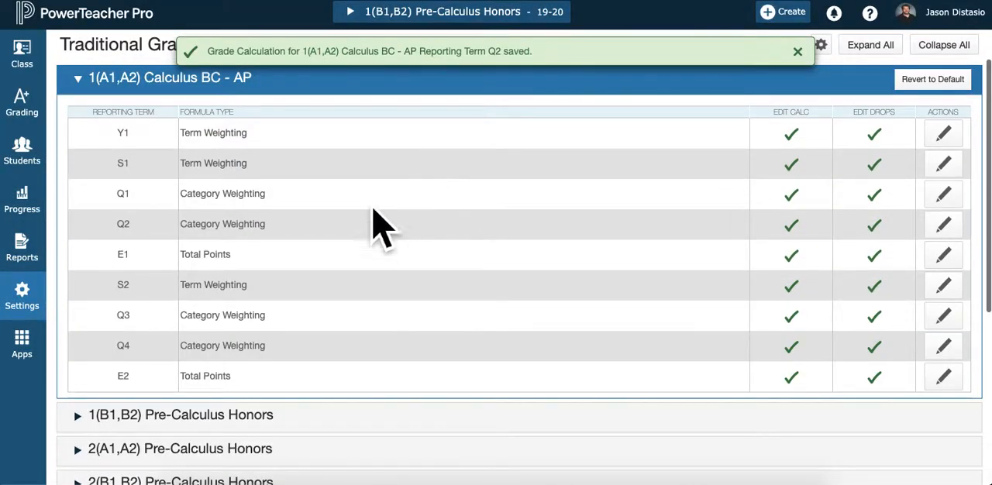
Start copying traditional grade calculations to another class, using term 2019-2020 and class 1(A1,A2) Calculus BC - AP as the source
{"action": "left_click", "coordinate": [832, 54]}
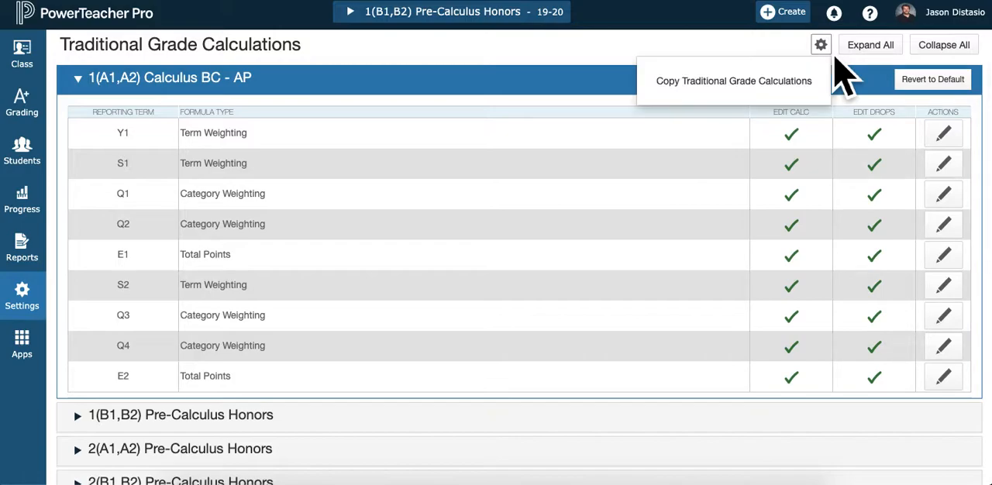
{"action": "left_click", "coordinate": [795, 103]}
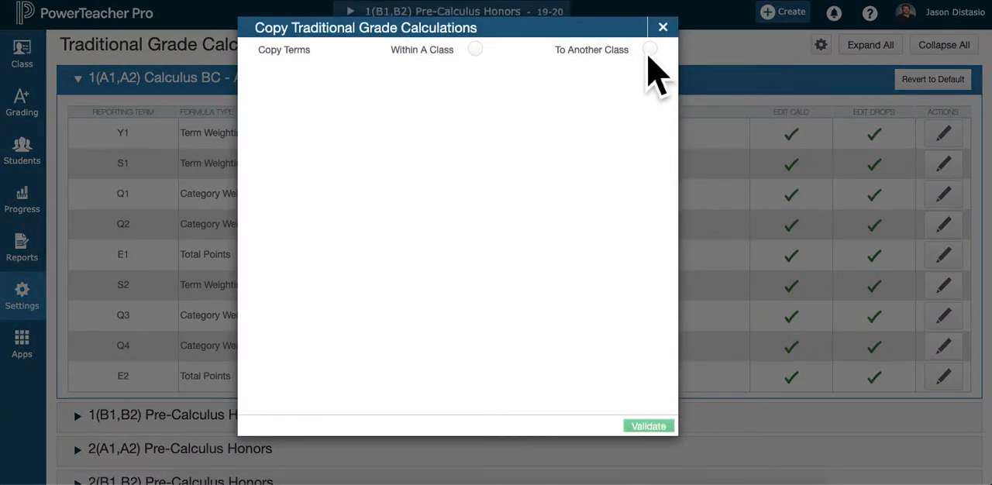
{"action": "left_click", "coordinate": [653, 52]}
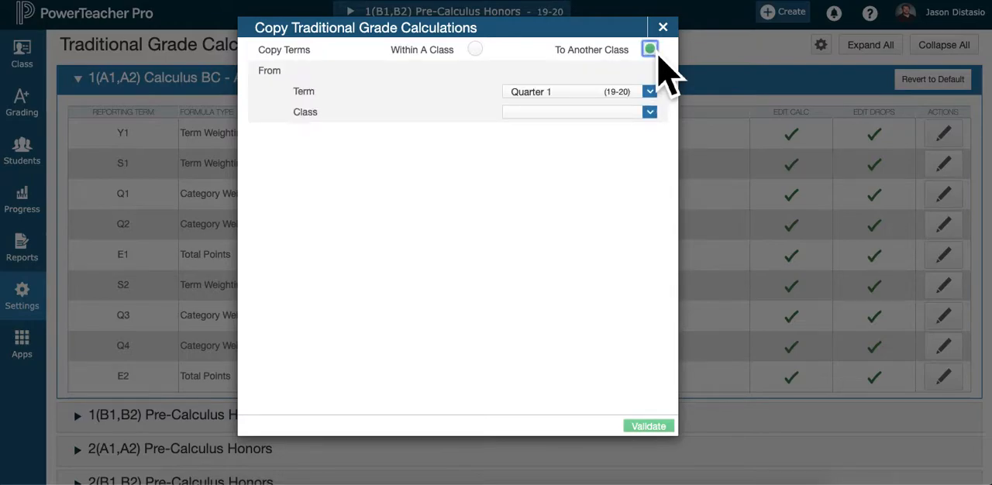
{"action": "left_click", "coordinate": [593, 93]}
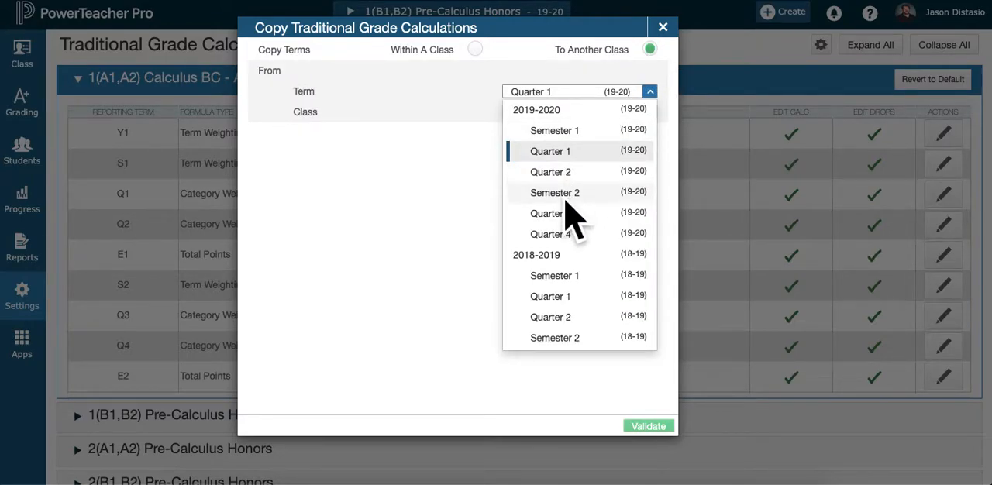
{"action": "left_click", "coordinate": [570, 113]}
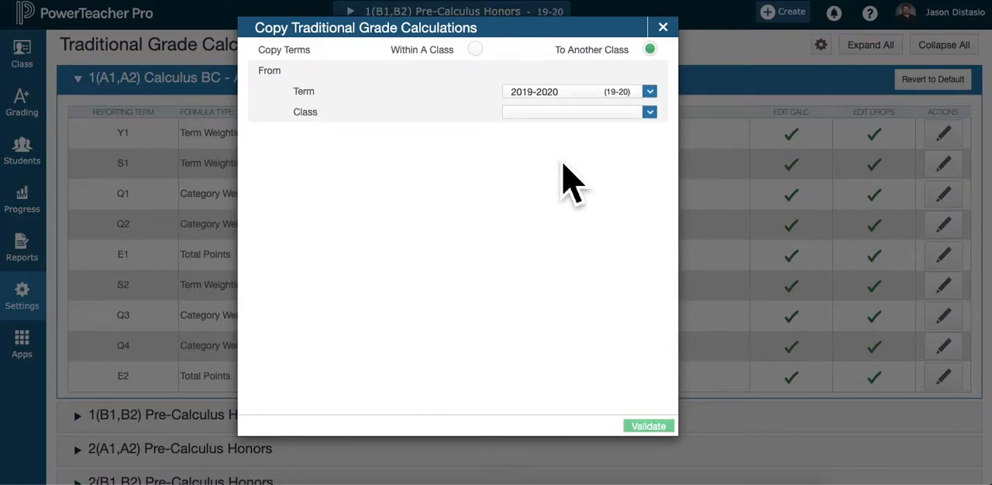
{"action": "left_click", "coordinate": [650, 113]}
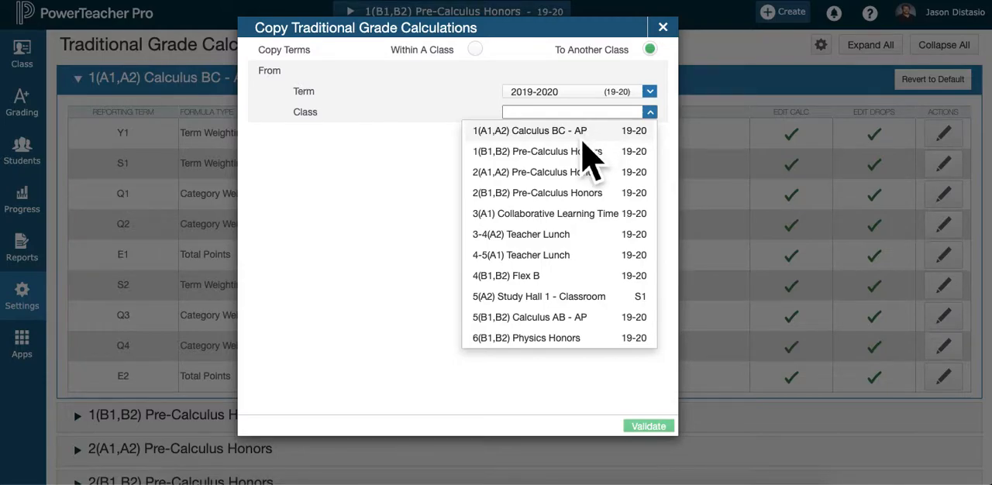
{"action": "left_click", "coordinate": [563, 140]}
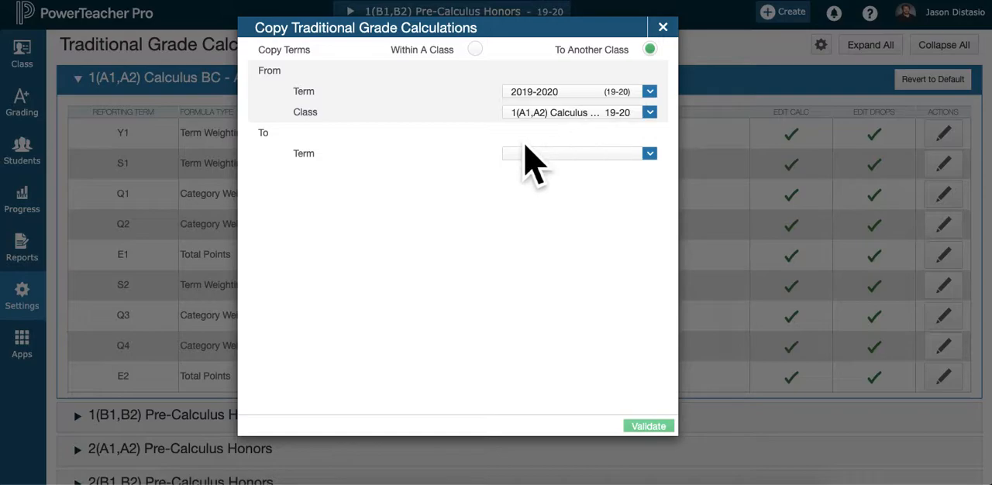
Set the target term to 2019-2020 and select all three Pre-Calculus Honors classes, 5(B1,B2) Calculus AB - AP and 6(B1,B2) Physics Honors as targets
{"action": "left_click", "coordinate": [652, 156]}
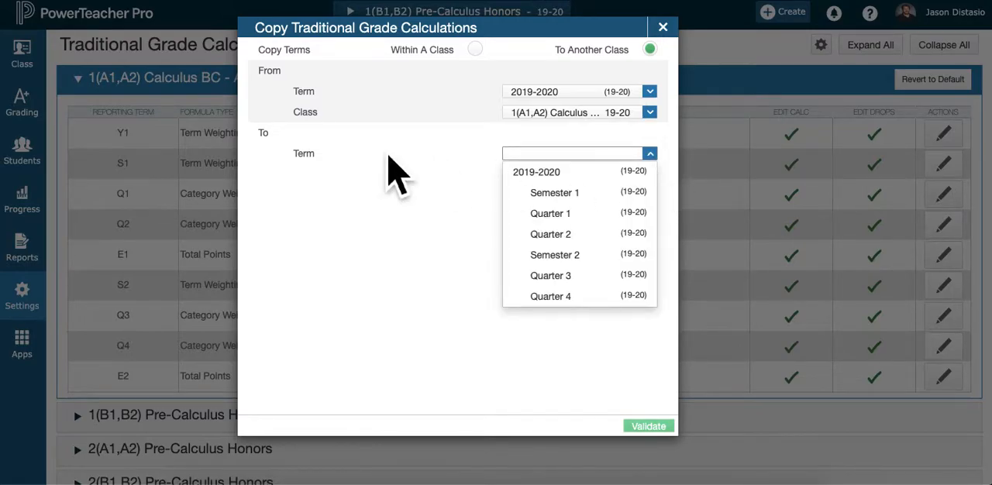
{"action": "left_click", "coordinate": [541, 171]}
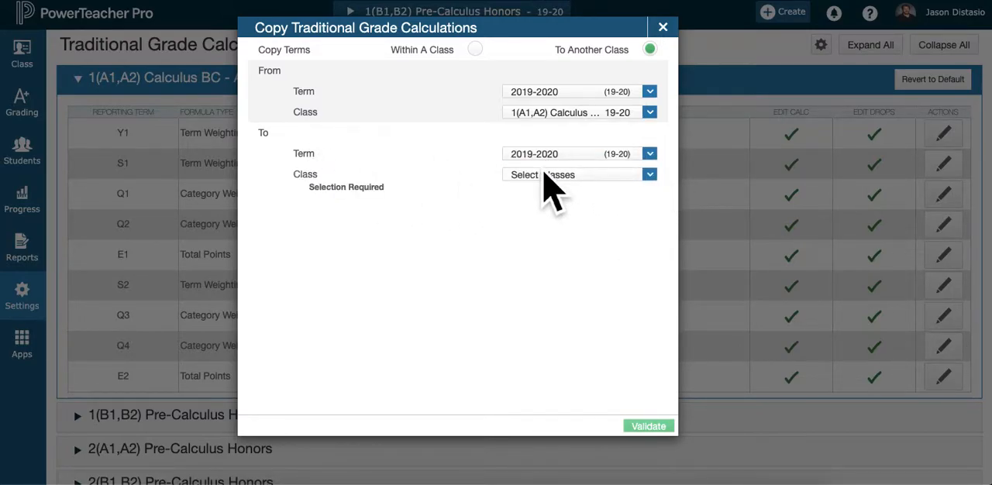
{"action": "left_click", "coordinate": [652, 177]}
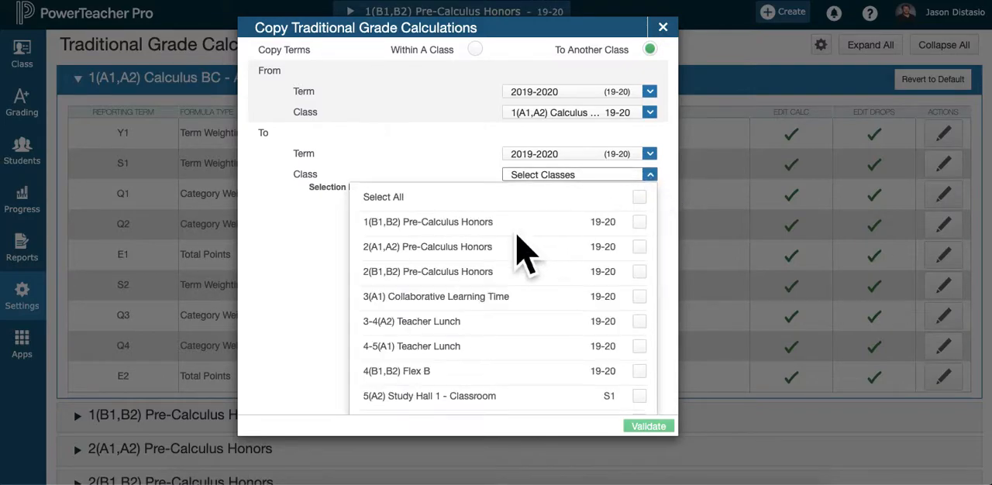
{"action": "left_click", "coordinate": [639, 223]}
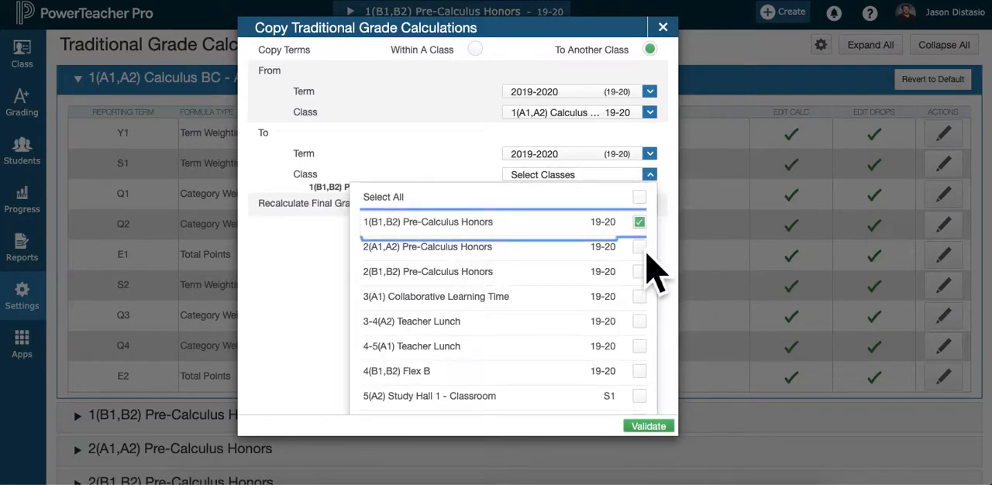
{"action": "left_click", "coordinate": [640, 248]}
{"action": "left_click", "coordinate": [640, 272]}
{"action": "scroll", "coordinate": [606, 349], "scroll_direction": "down", "scroll_amount": 2}
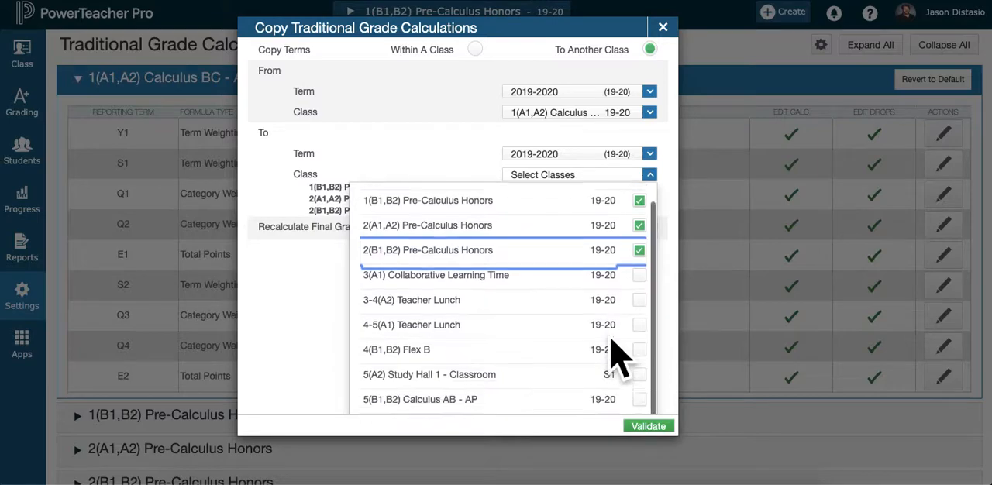
{"action": "left_click", "coordinate": [639, 383]}
{"action": "left_click", "coordinate": [649, 399]}
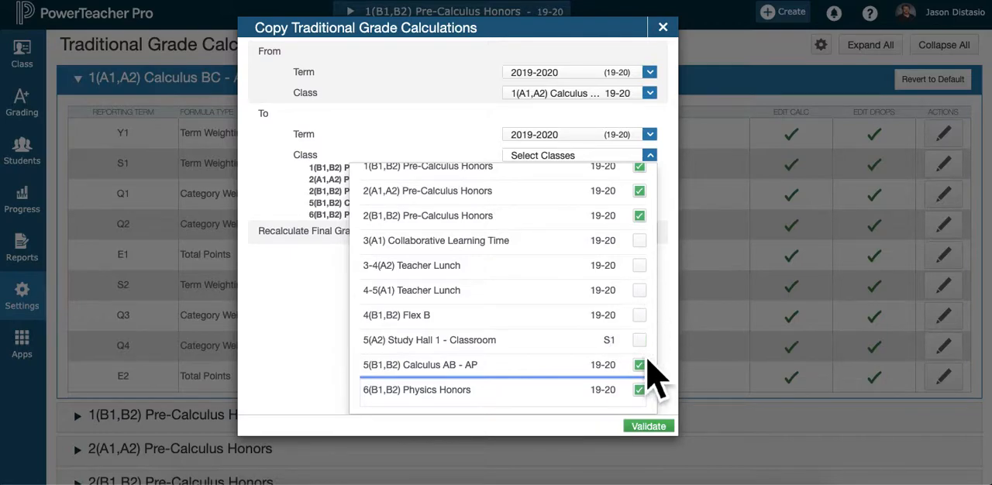
Validate the copy to the selected classes, reviewing the details for each reporting term, and carry it out
{"action": "left_click", "coordinate": [650, 426]}
{"action": "scroll", "coordinate": [492, 259], "scroll_direction": "down", "scroll_amount": 5}
{"action": "scroll", "coordinate": [492, 259], "scroll_direction": "down", "scroll_amount": 10}
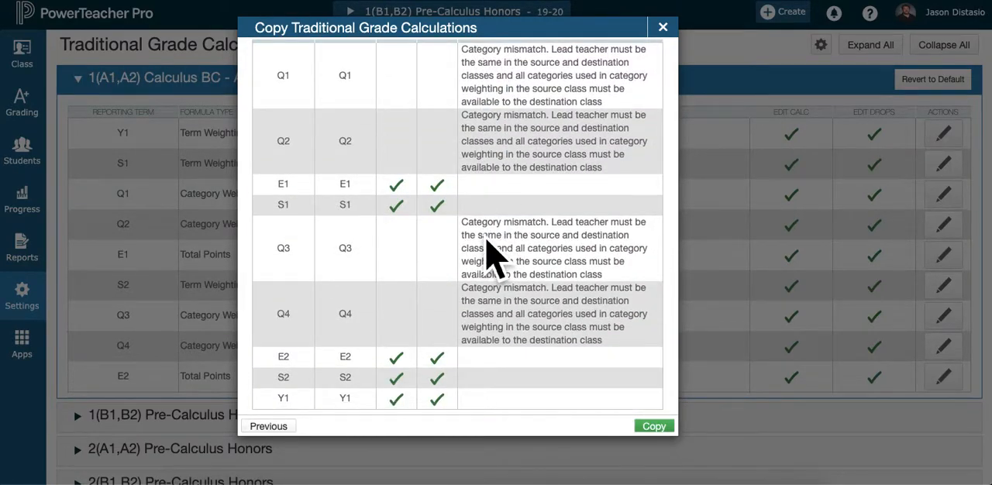
{"action": "scroll", "coordinate": [487, 245], "scroll_direction": "up", "scroll_amount": 2}
{"action": "scroll", "coordinate": [486, 248], "scroll_direction": "down", "scroll_amount": 3}
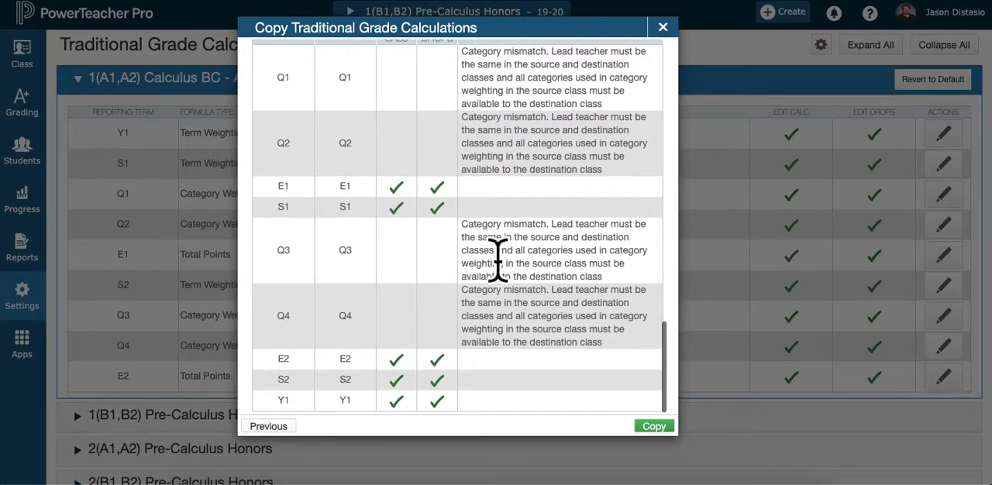
{"action": "scroll", "coordinate": [612, 337], "scroll_direction": "up", "scroll_amount": 3}
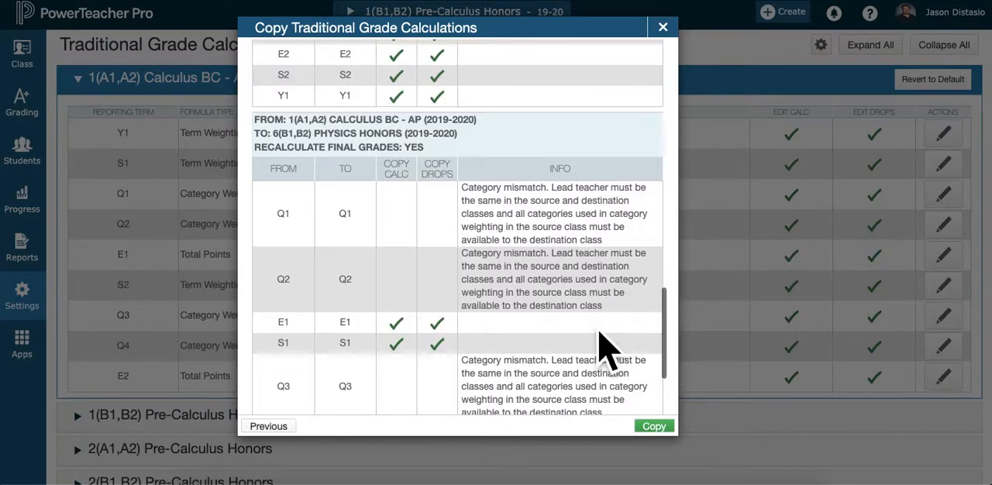
{"action": "scroll", "coordinate": [609, 349], "scroll_direction": "up", "scroll_amount": 3}
{"action": "scroll", "coordinate": [608, 349], "scroll_direction": "down", "scroll_amount": 3}
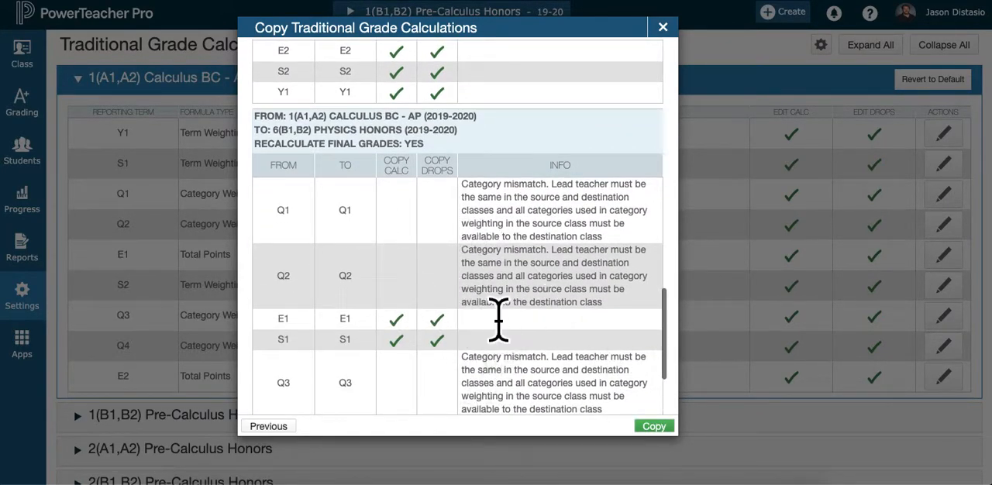
{"action": "scroll", "coordinate": [499, 321], "scroll_direction": "up", "scroll_amount": 9}
{"action": "scroll", "coordinate": [609, 349], "scroll_direction": "down", "scroll_amount": 1}
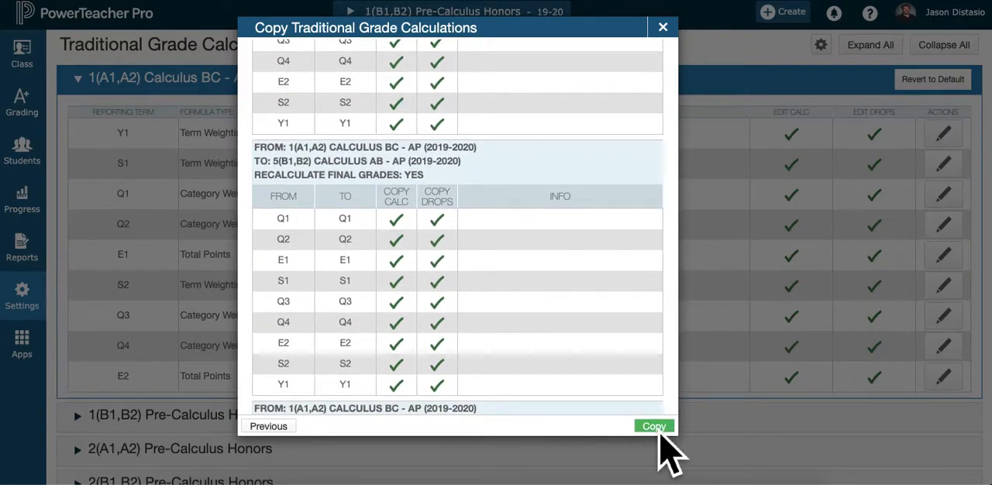
{"action": "left_click", "coordinate": [655, 428]}
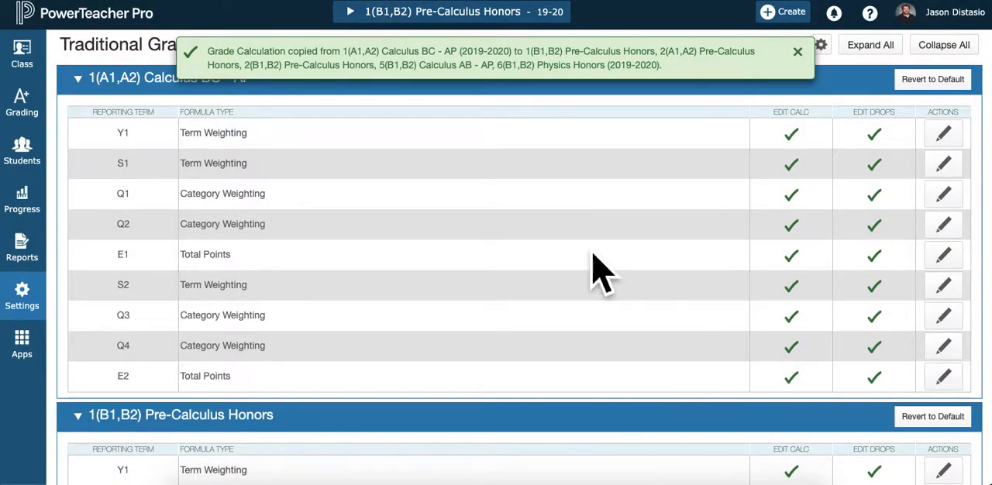
Check the copied category weights in the Q1 formula of 1(B1,B2) Pre-Calculus Honors and close it without saving
{"action": "scroll", "coordinate": [594, 271], "scroll_direction": "down", "scroll_amount": 5}
{"action": "scroll", "coordinate": [597, 272], "scroll_direction": "down", "scroll_amount": 10}
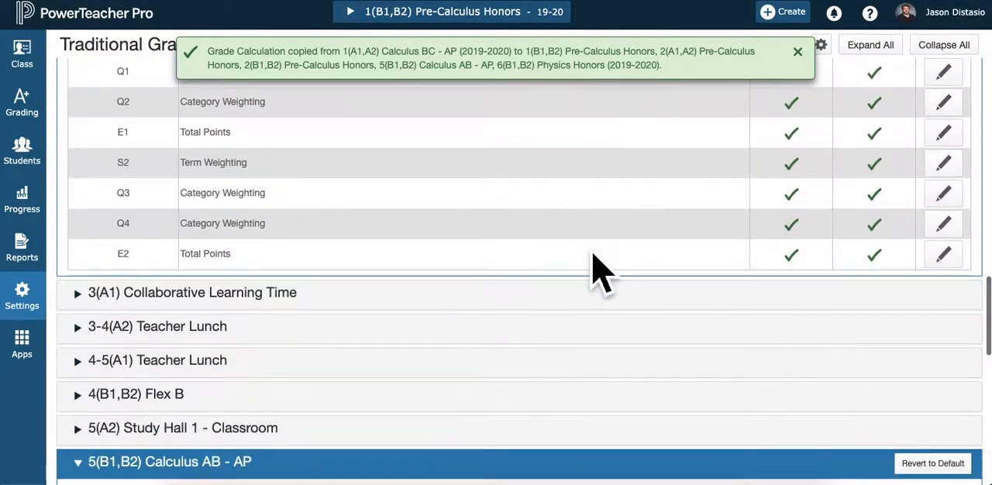
{"action": "scroll", "coordinate": [597, 271], "scroll_direction": "up", "scroll_amount": 10}
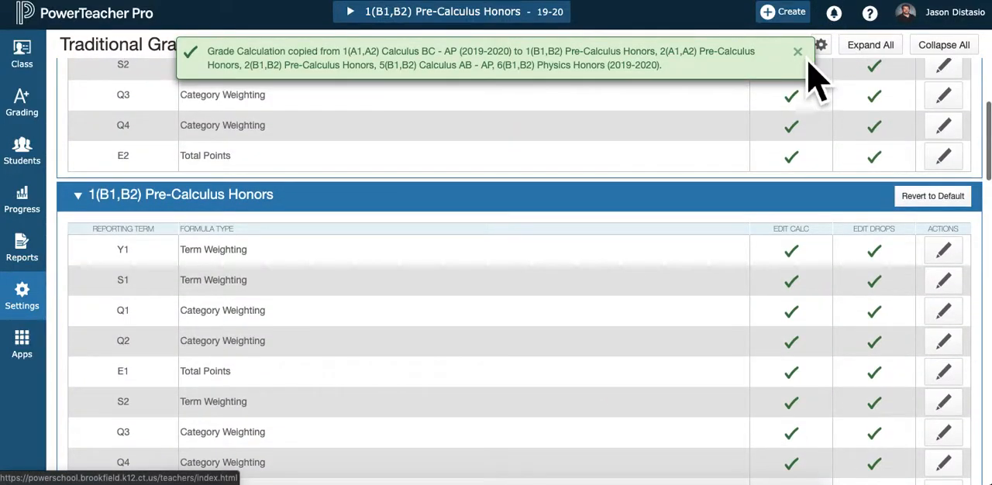
{"action": "scroll", "coordinate": [514, 222], "scroll_direction": "up", "scroll_amount": 3}
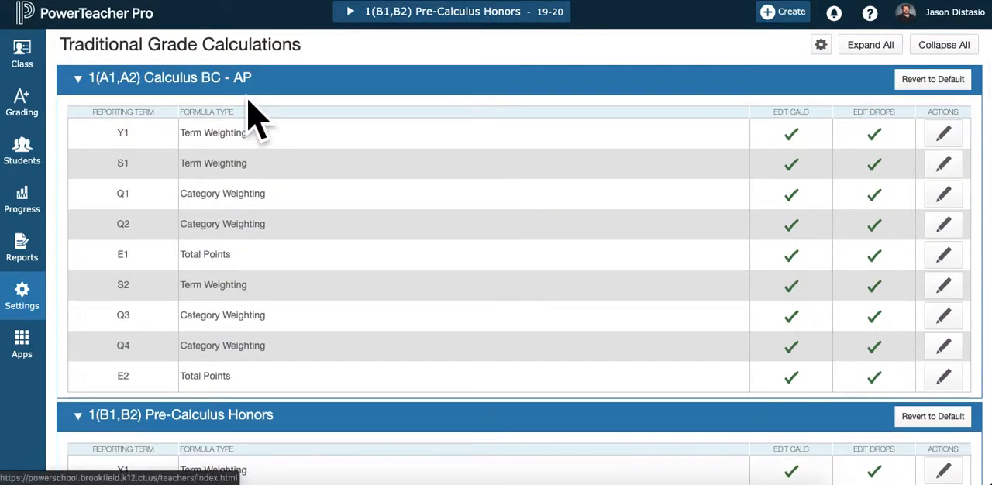
{"action": "scroll", "coordinate": [326, 271], "scroll_direction": "down", "scroll_amount": 5}
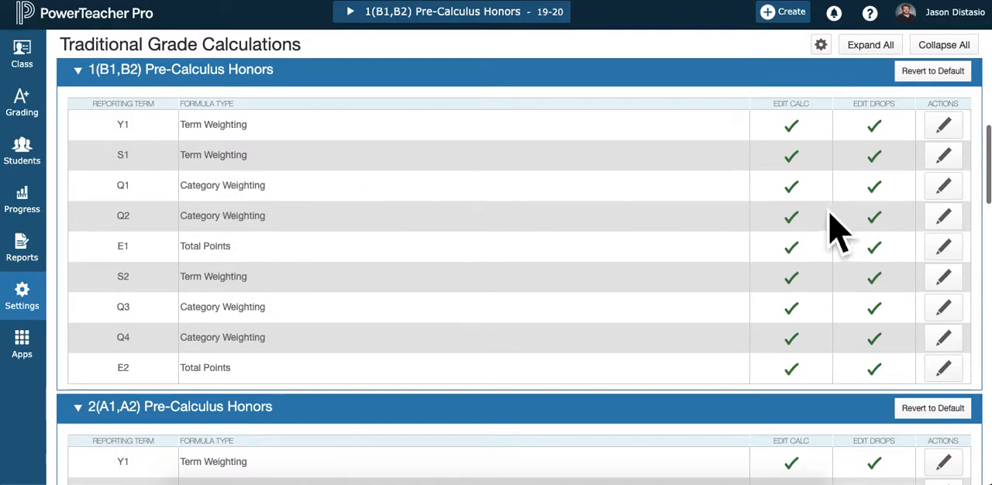
{"action": "left_click", "coordinate": [955, 196]}
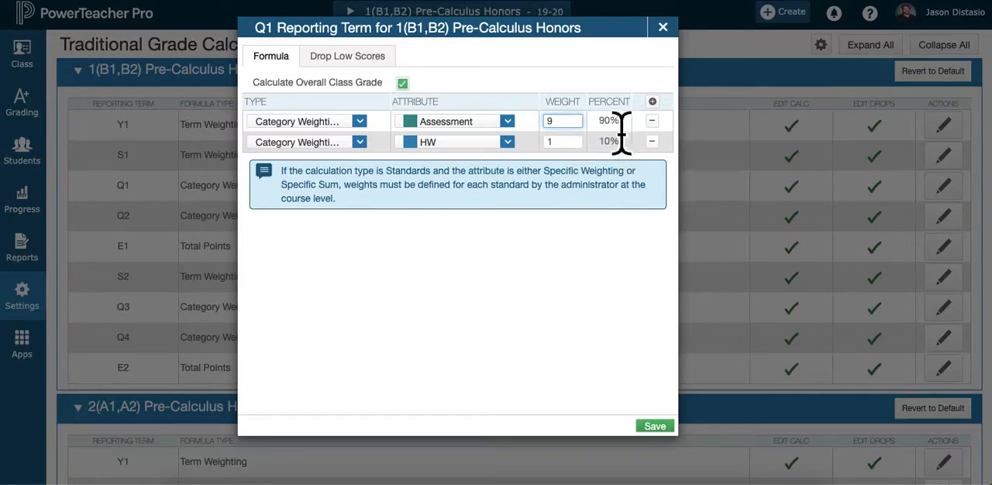
{"action": "left_click", "coordinate": [663, 29]}
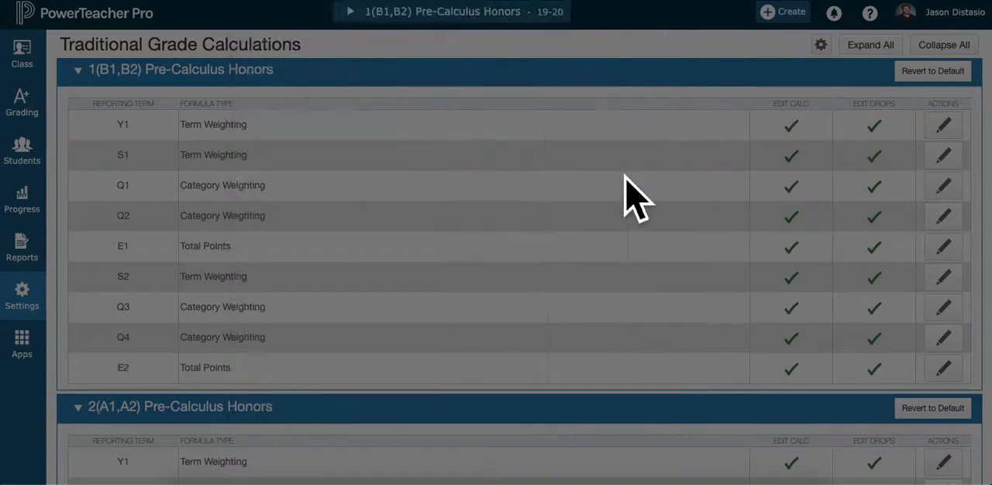
Compare the quarter formula types of 6(B1,B2) Physics Honors with those of 5(B1,B2) Calculus AB - AP and 2(B1,B2) Pre-Calculus Honors
{"action": "scroll", "coordinate": [594, 277], "scroll_direction": "down", "scroll_amount": 10}
{"action": "scroll", "coordinate": [591, 270], "scroll_direction": "down", "scroll_amount": 15}
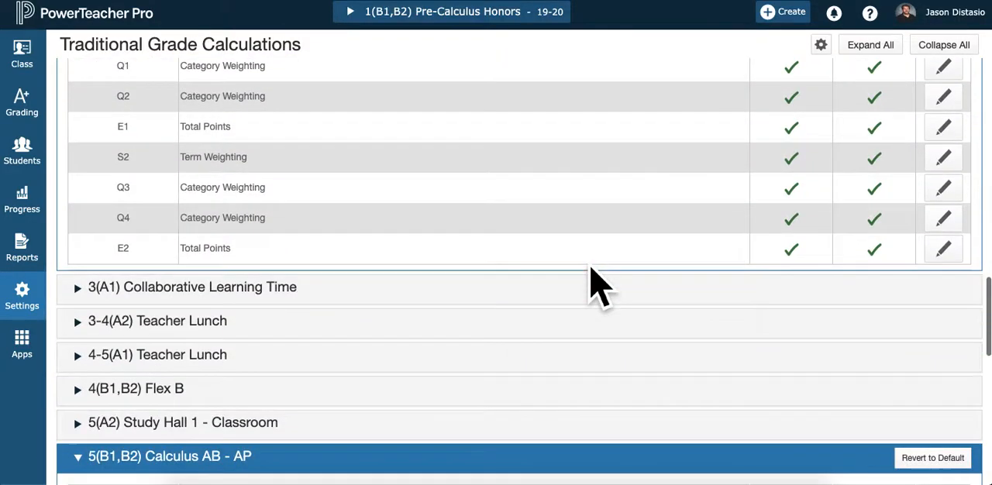
{"action": "scroll", "coordinate": [592, 272], "scroll_direction": "down", "scroll_amount": 3}
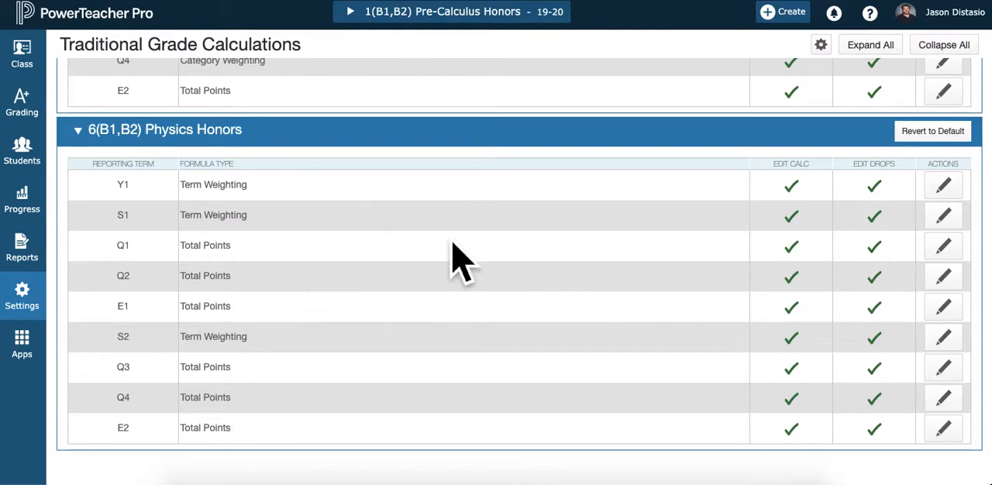
{"action": "scroll", "coordinate": [399, 283], "scroll_direction": "up", "scroll_amount": 6}
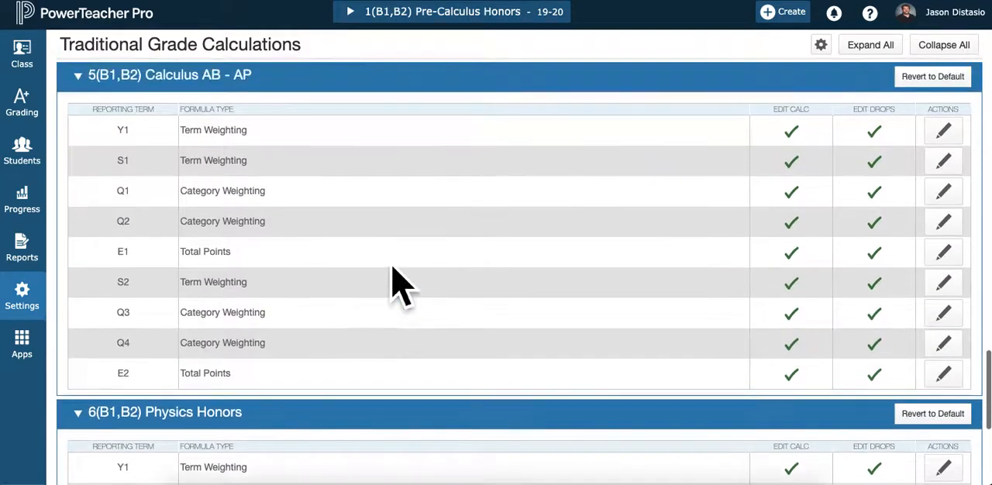
{"action": "scroll", "coordinate": [400, 283], "scroll_direction": "down", "scroll_amount": 3}
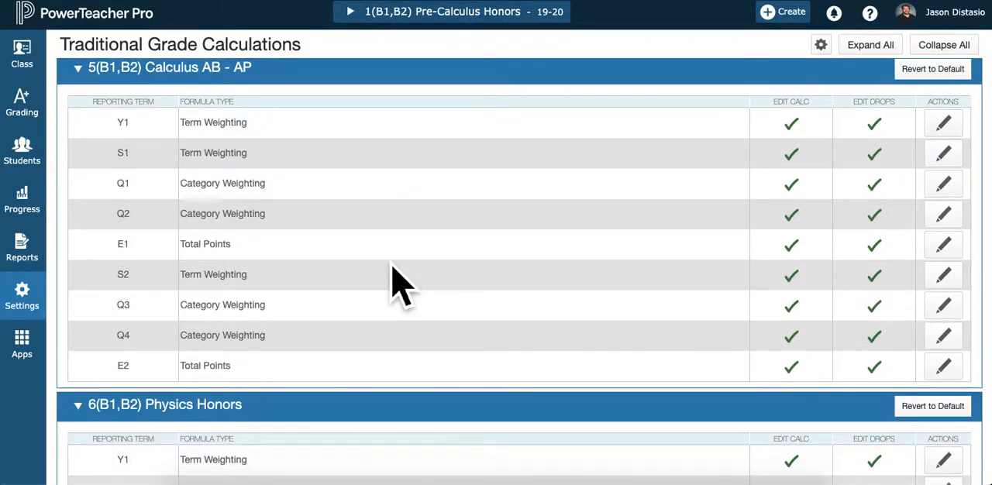
{"action": "scroll", "coordinate": [400, 283], "scroll_direction": "up", "scroll_amount": 8}
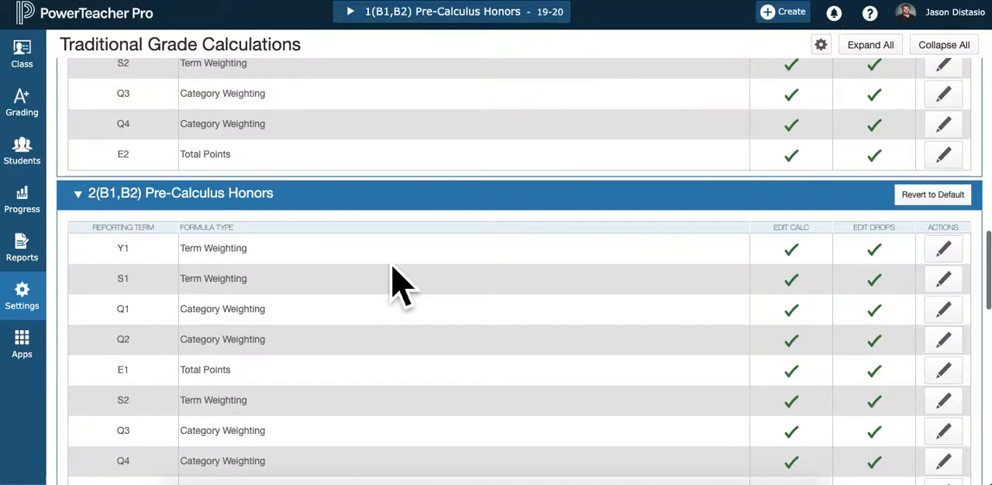
Check the copied category weights in the Q4 formula of 5(B1,B2) Calculus AB - AP and close it without saving
{"action": "scroll", "coordinate": [344, 353], "scroll_direction": "down", "scroll_amount": 7}
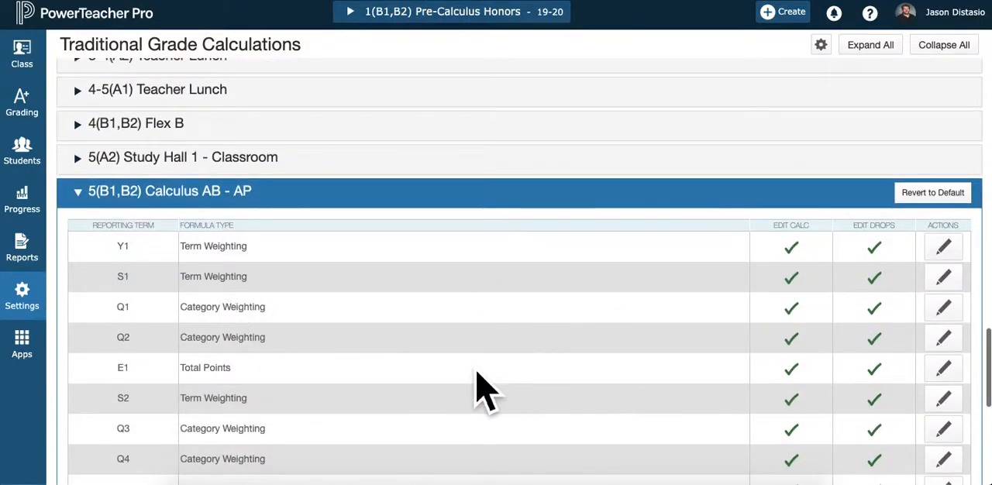
{"action": "scroll", "coordinate": [476, 388], "scroll_direction": "down", "scroll_amount": 2}
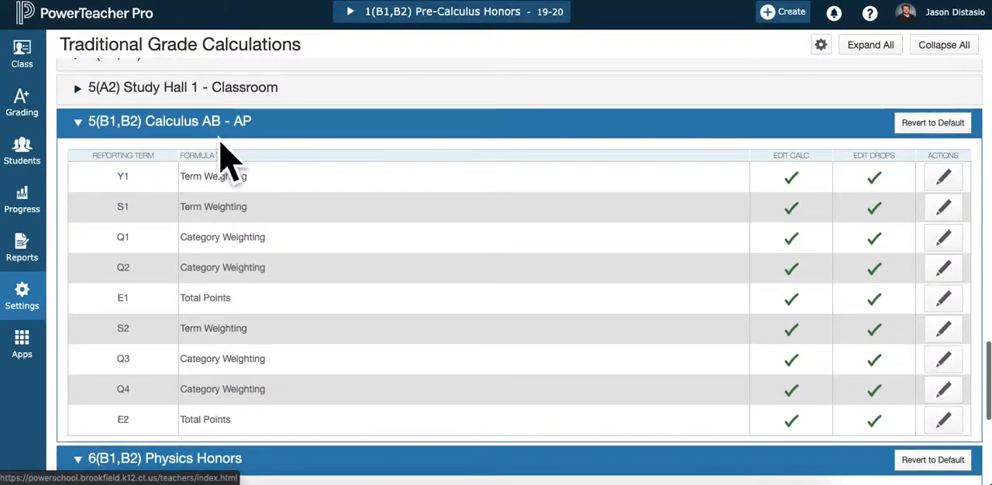
{"action": "left_click", "coordinate": [957, 399]}
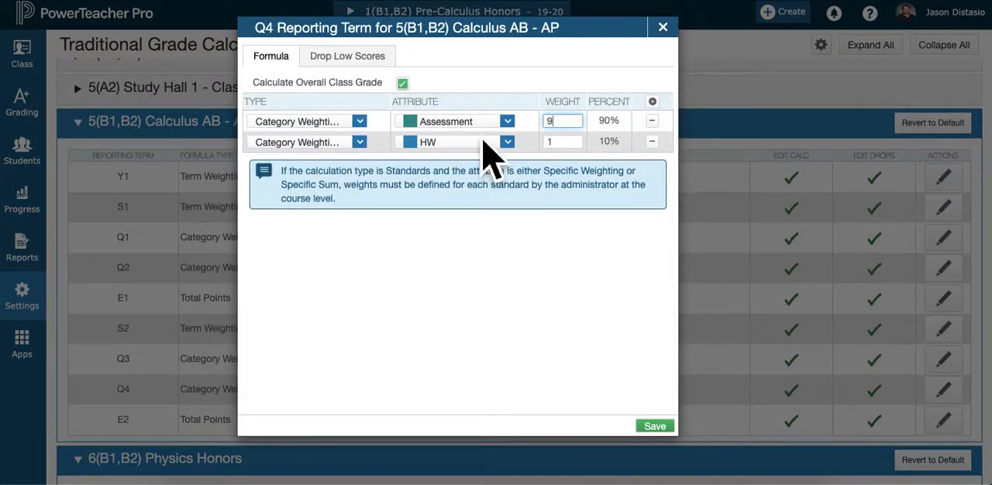
{"action": "left_click", "coordinate": [674, 35]}
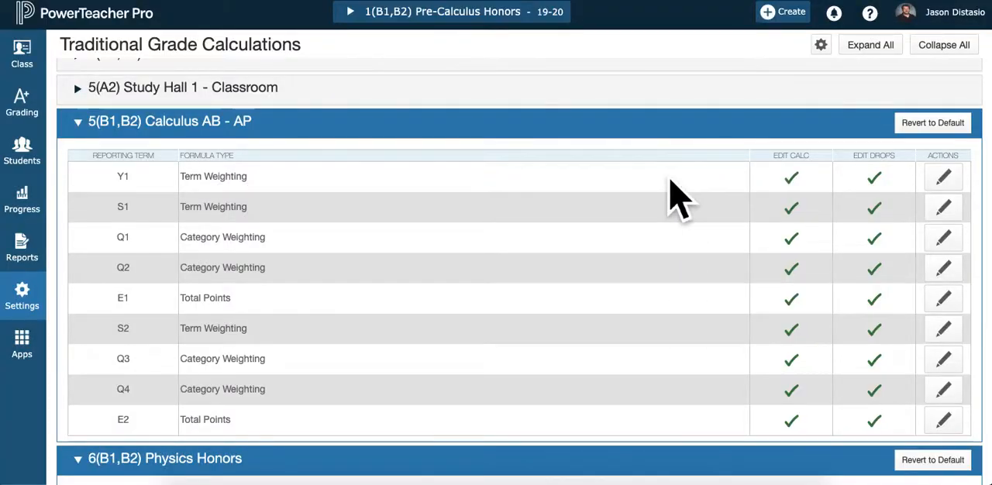